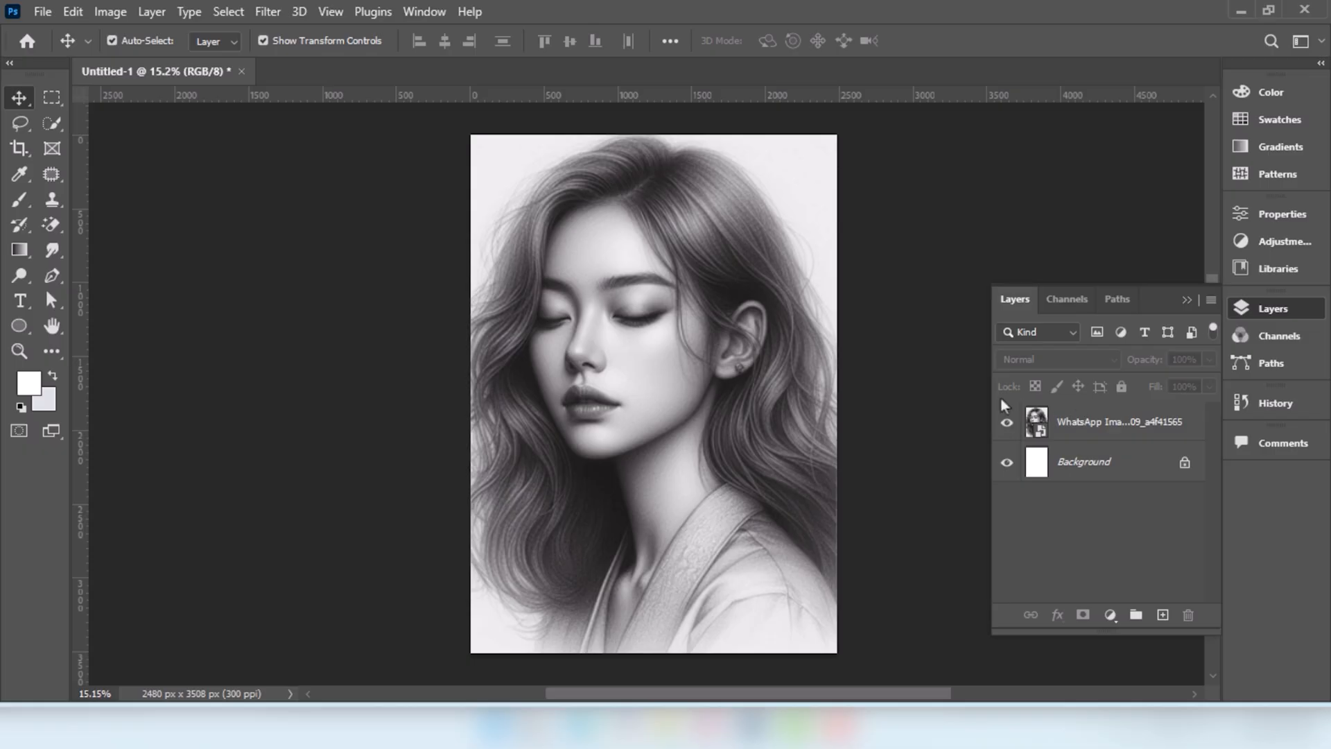
Step: Draw a white-filled rectangle without stroke, about 1257 by 3525 px, covering the right half of the portrait
right_click(21, 327)
click(51, 326)
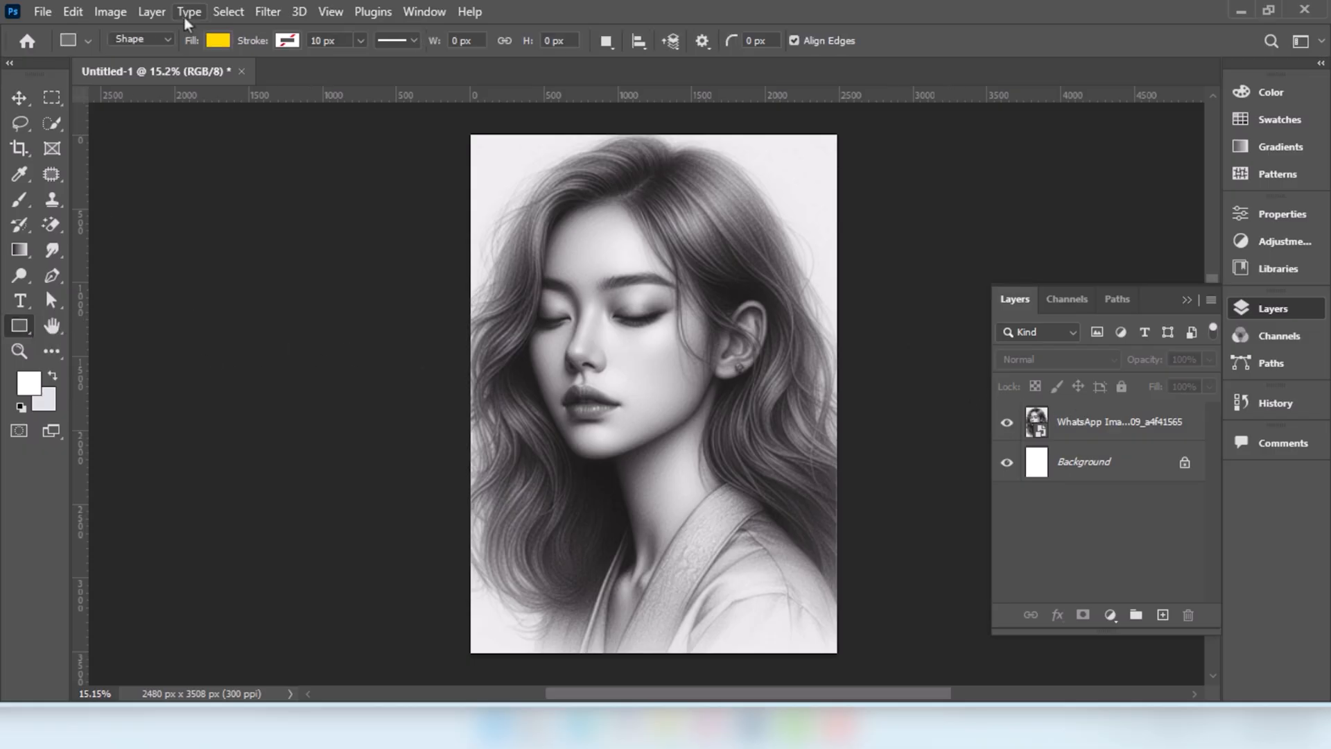
click(219, 40)
click(117, 144)
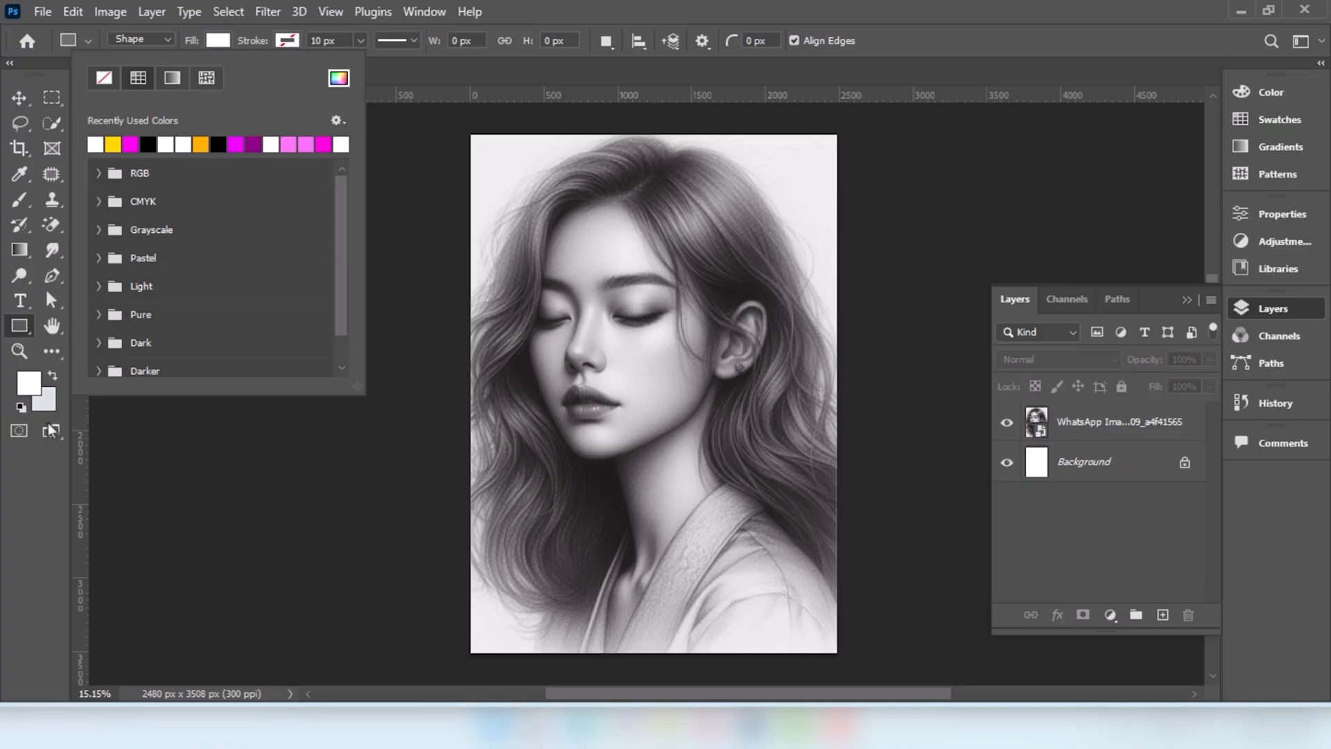
click(220, 444)
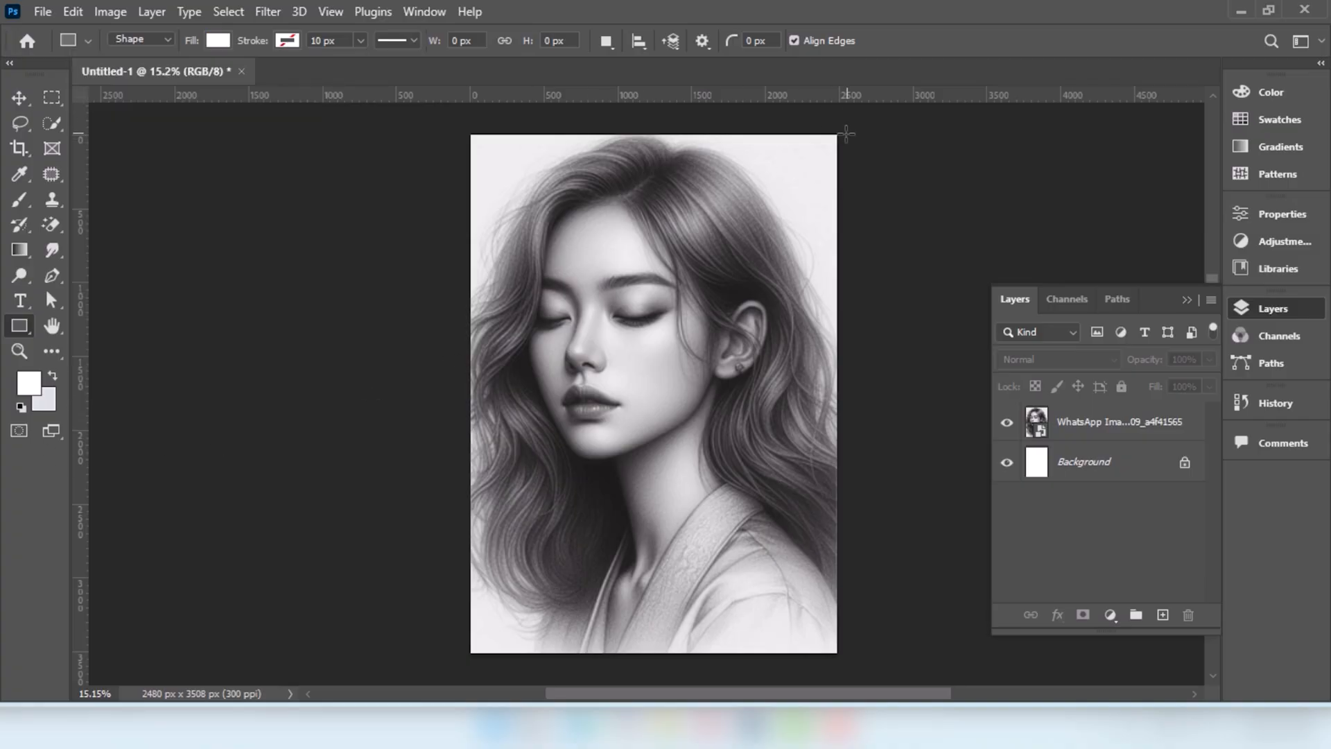
drag(838, 131, 654, 651)
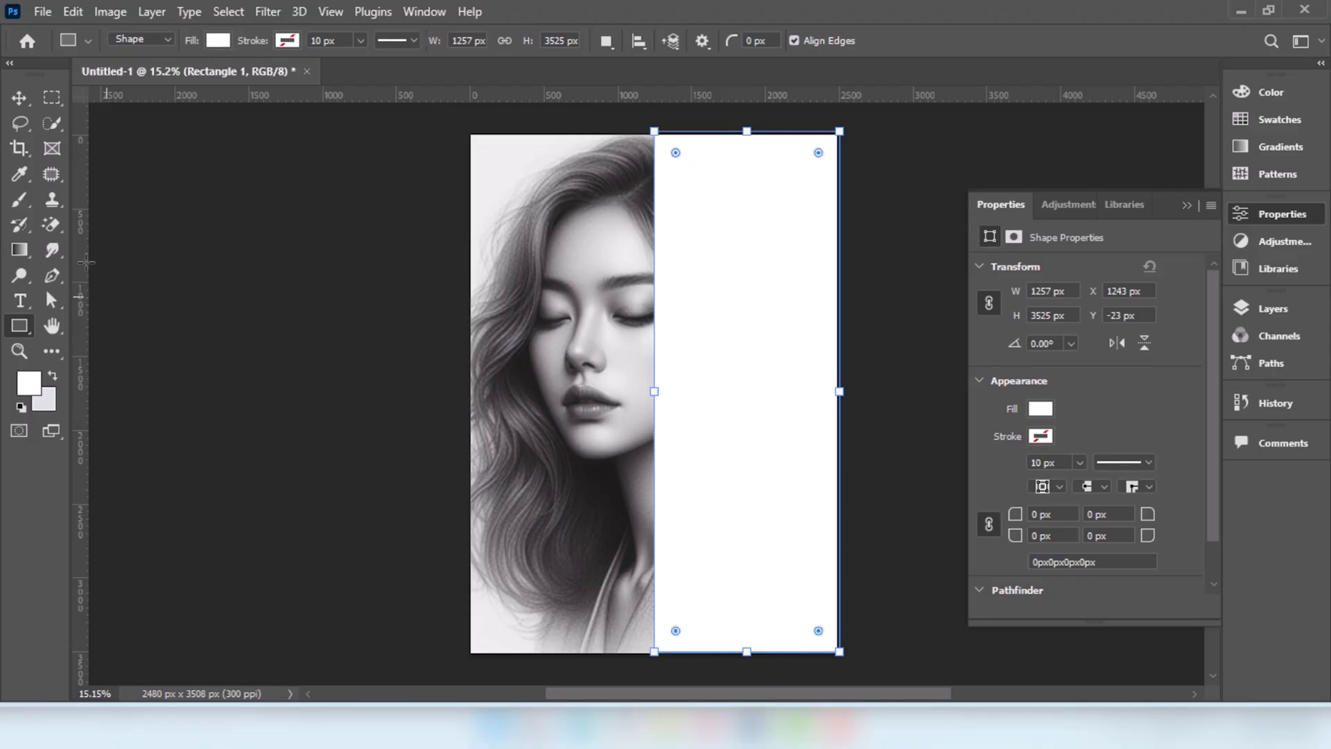
click(18, 99)
click(181, 224)
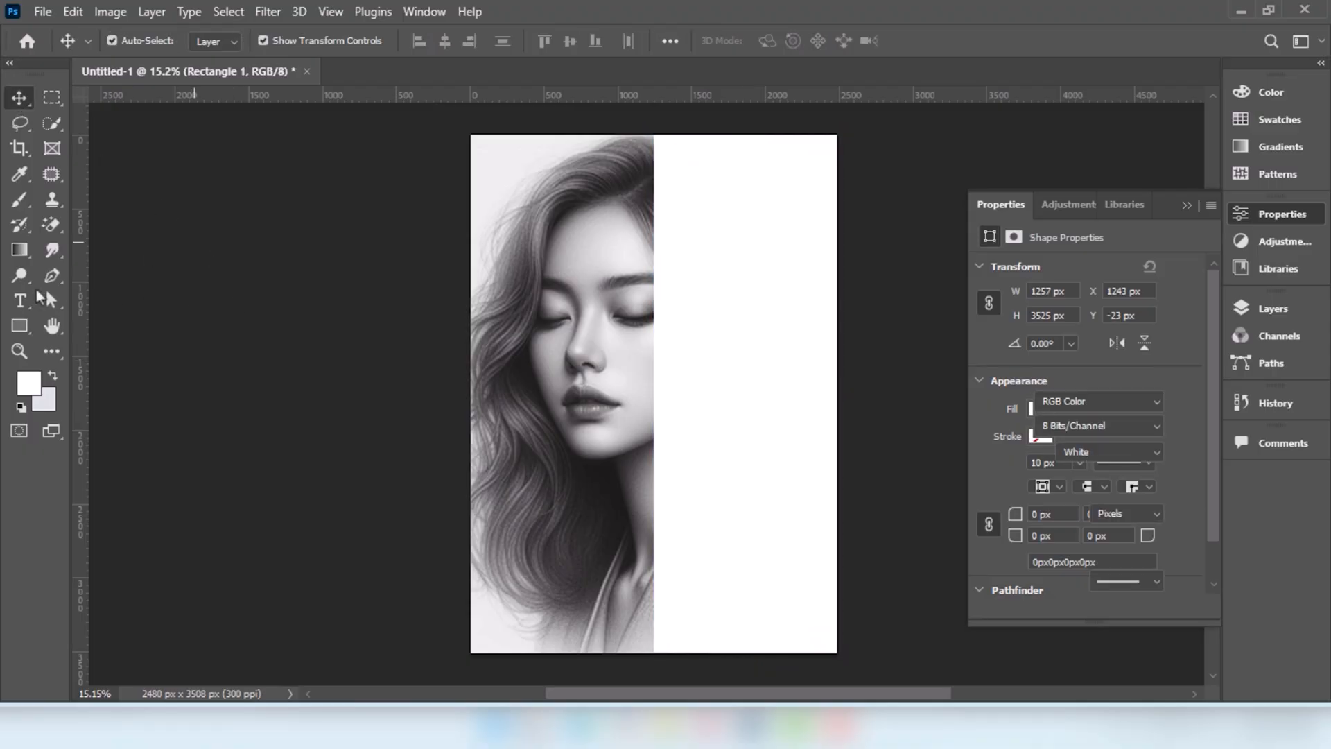
Step: Start a black Bebas Neue text at 48 pt on the white half with the lines "EVERY", "THING" and "HAS"
key(t)
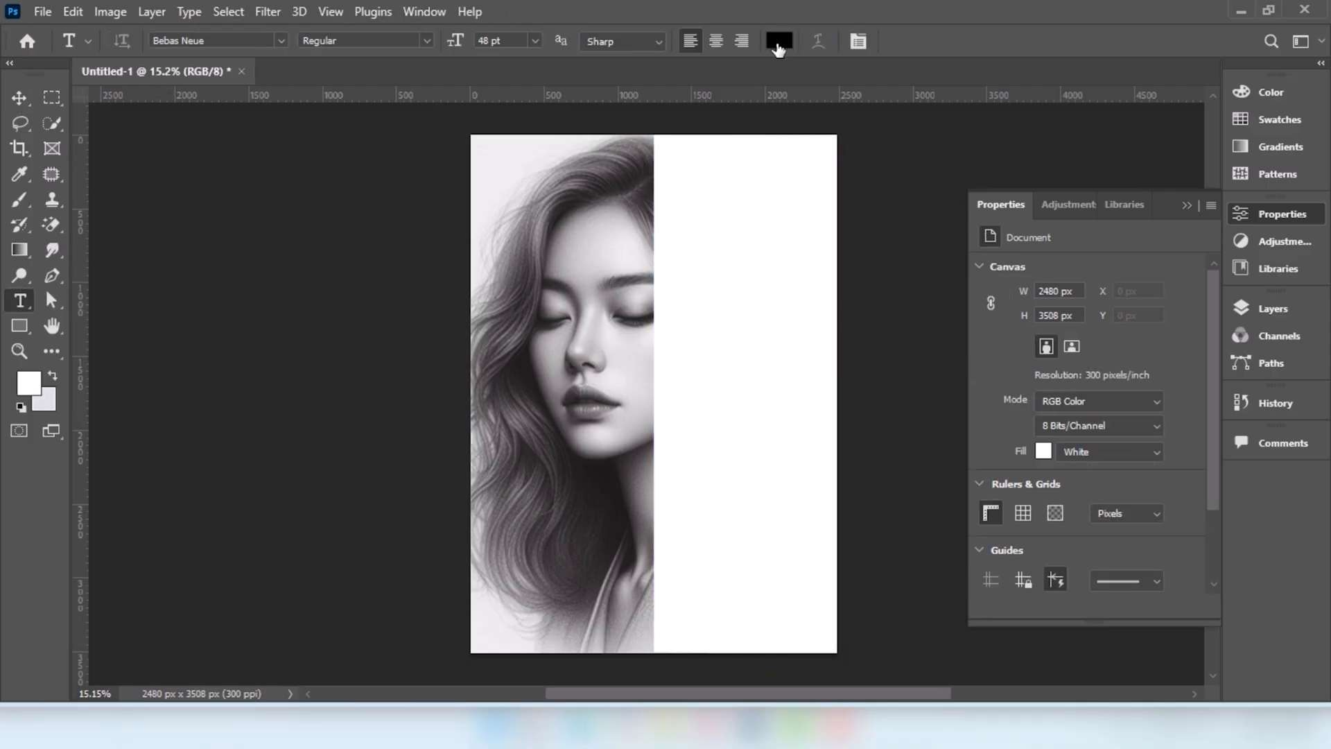
click(691, 272)
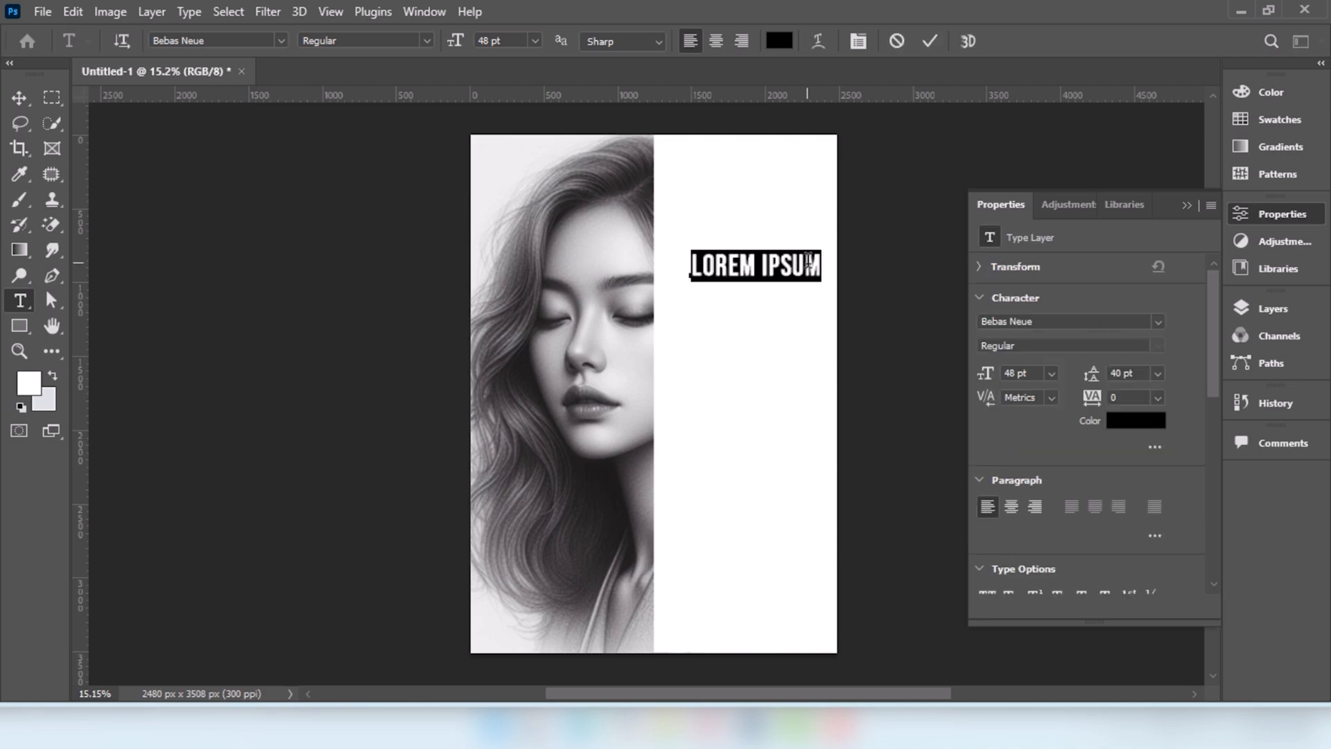
text(EVERY)
key(Return)
text(THING)
key(Return)
text(HAS)
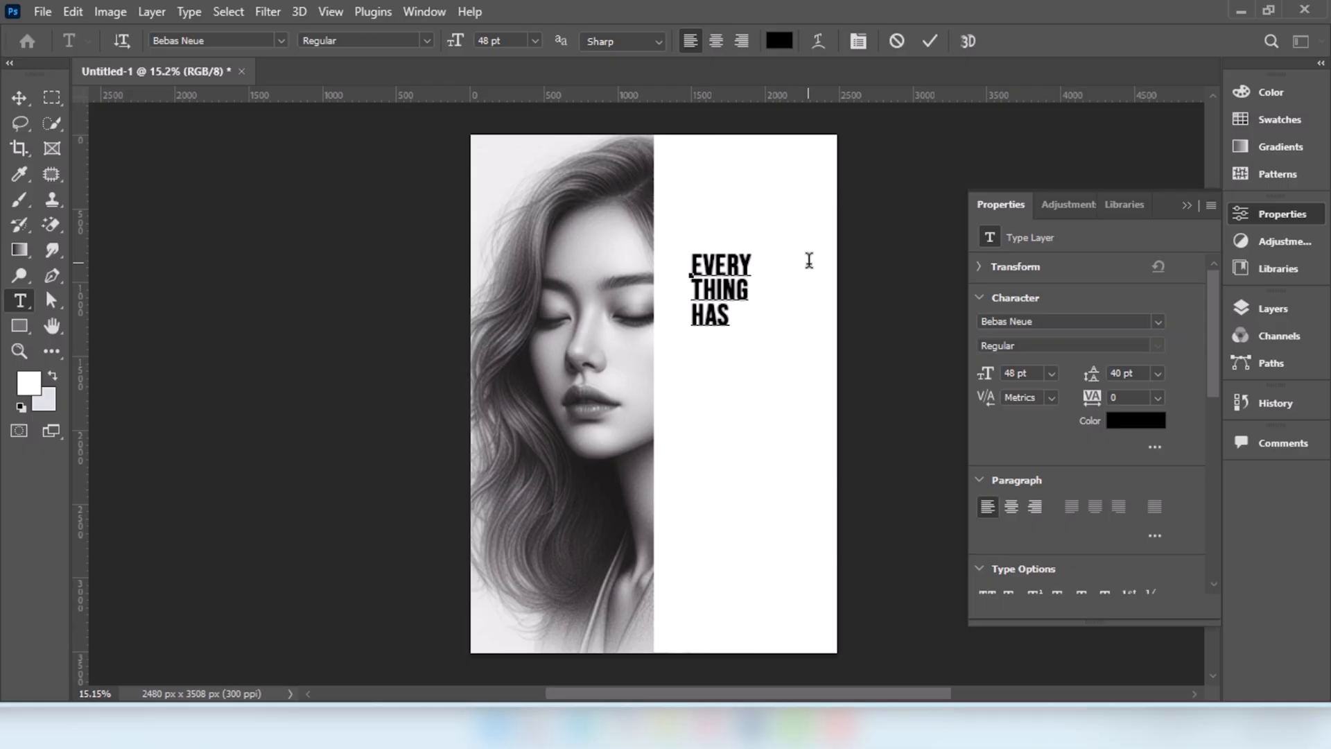
Step: Continue the text with the lines "BEAUTY" and "BUT NOT"
key(Return)
text(BEAT)
key(BackSpace)
text(U)
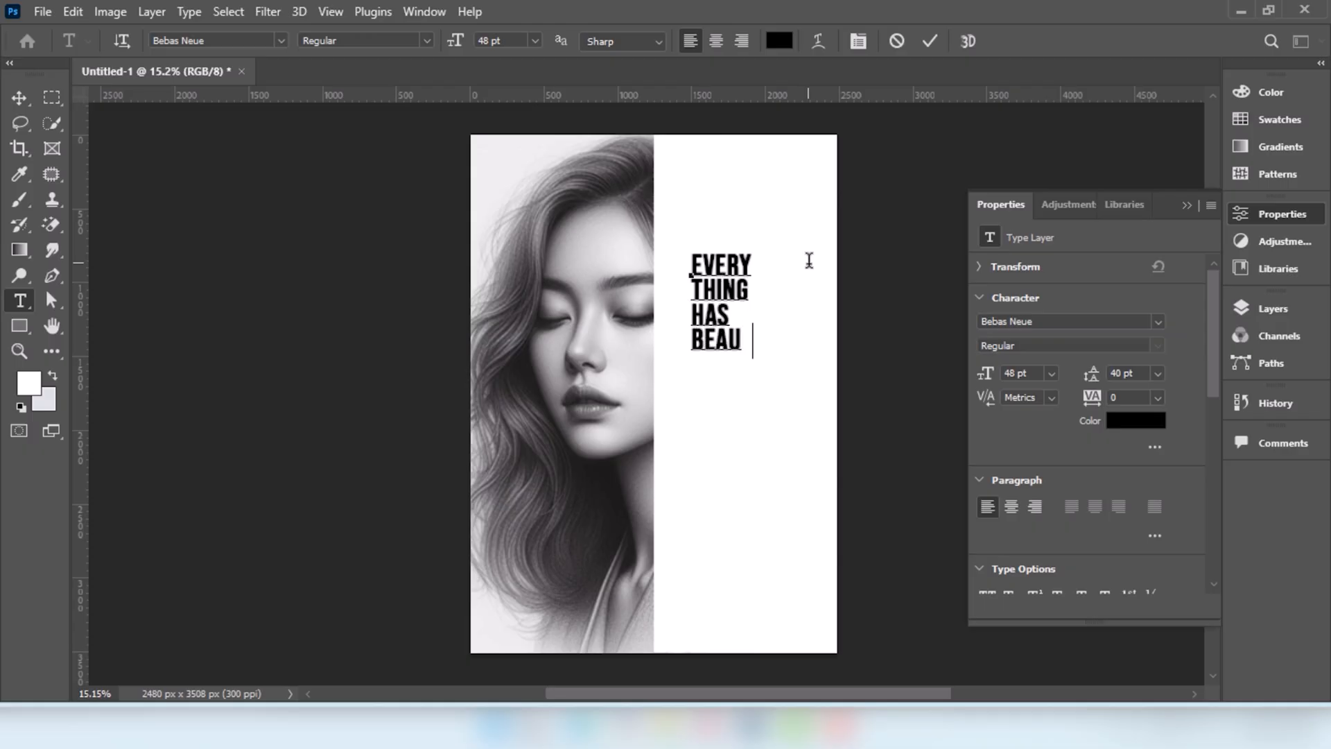
text(TY BUT)
key(Return)
text(NOT)
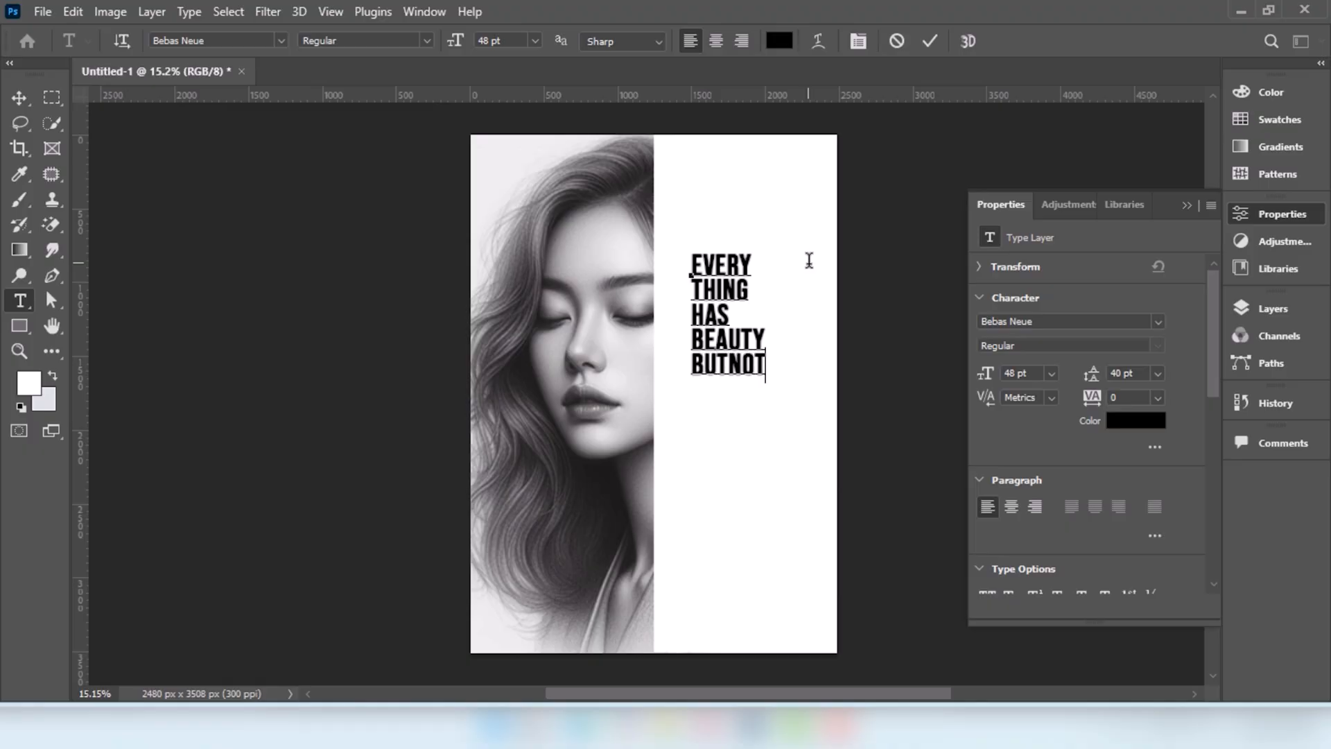
text( DO)
key(BackSpace)
key(BackSpace)
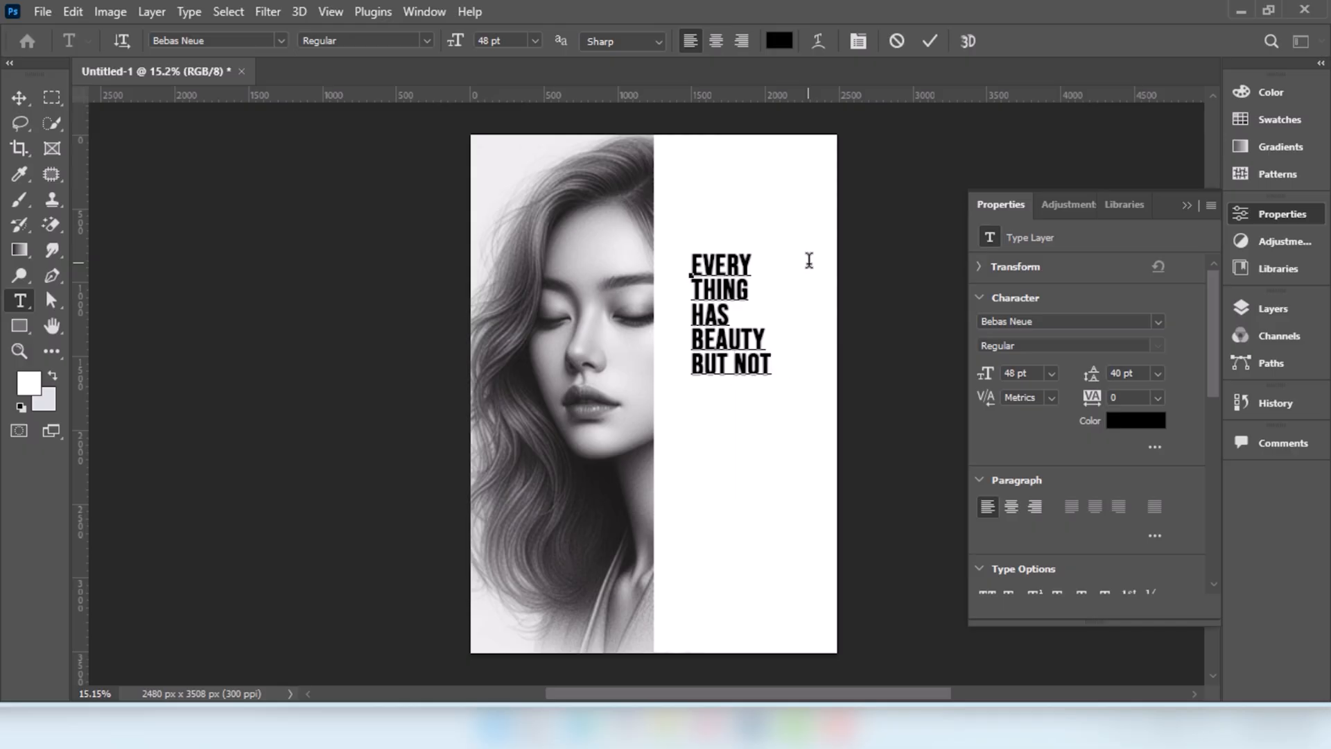
Step: Complete the text with the lines "EVERY", "ONE" and "SEES IT." and commit it
text(EVERY )
text(ONE )
text(SEES)
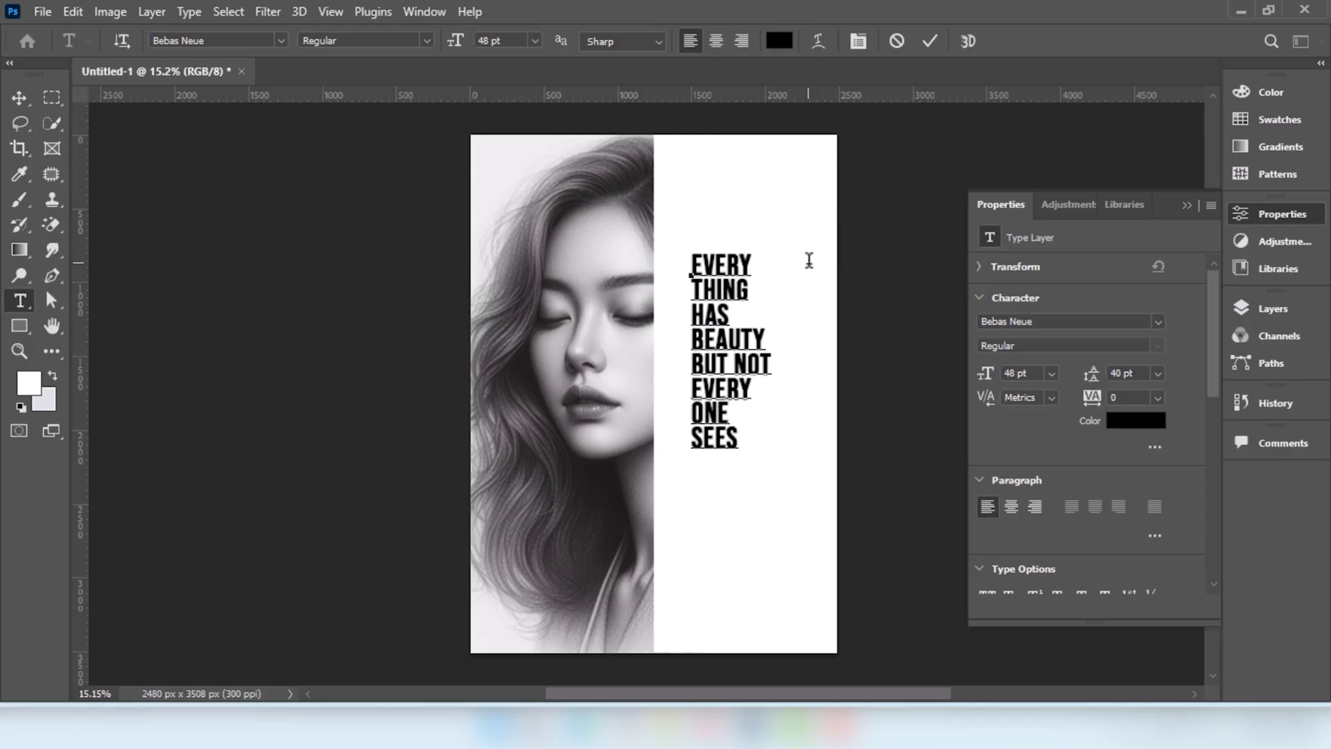
text( IT.)
key(ctrl+Return)
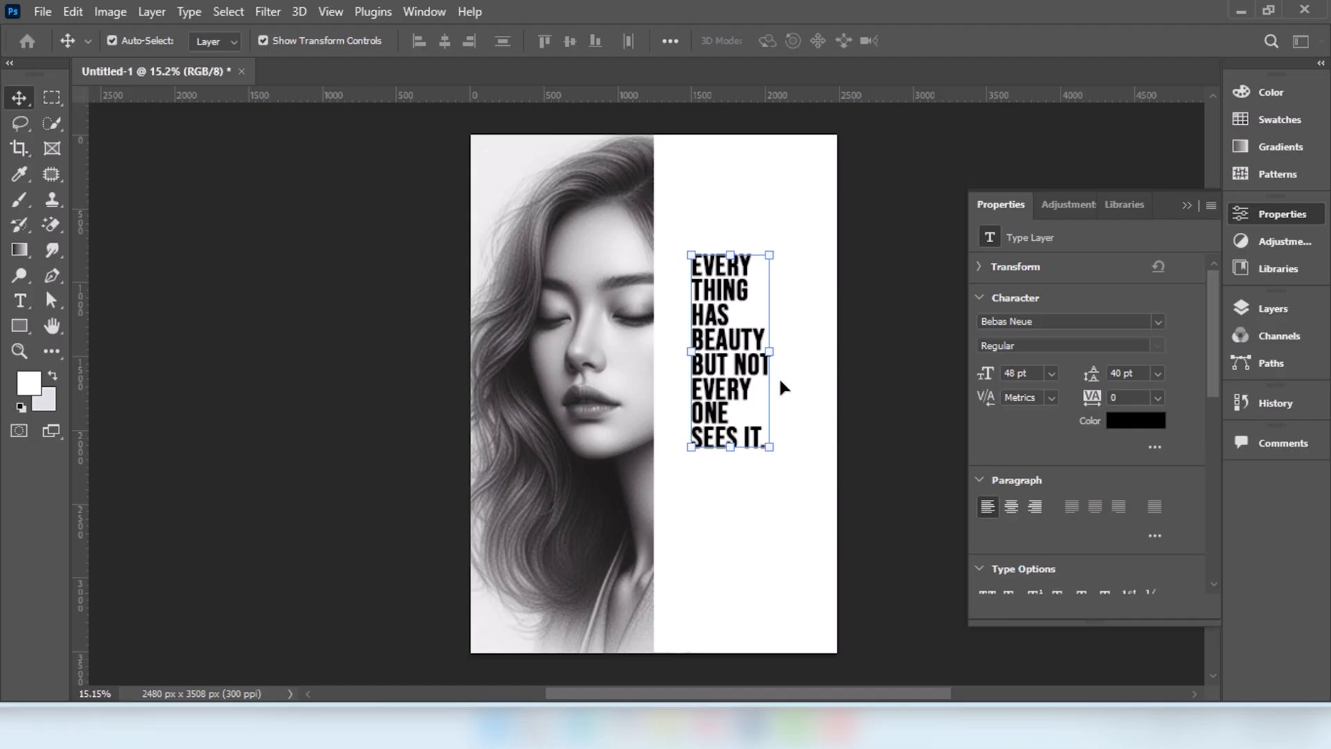
Step: Scale the text block to about 204.75% and position it so it fills the white half, starting close to the portrait's cut edge
drag(690, 353, 598, 352)
drag(719, 409, 771, 420)
drag(821, 380, 767, 409)
key(Left)
key(Left)
key(Left)
key(Left)
key(Left)
key(Left)
key(Left)
key(Left)
key(Left)
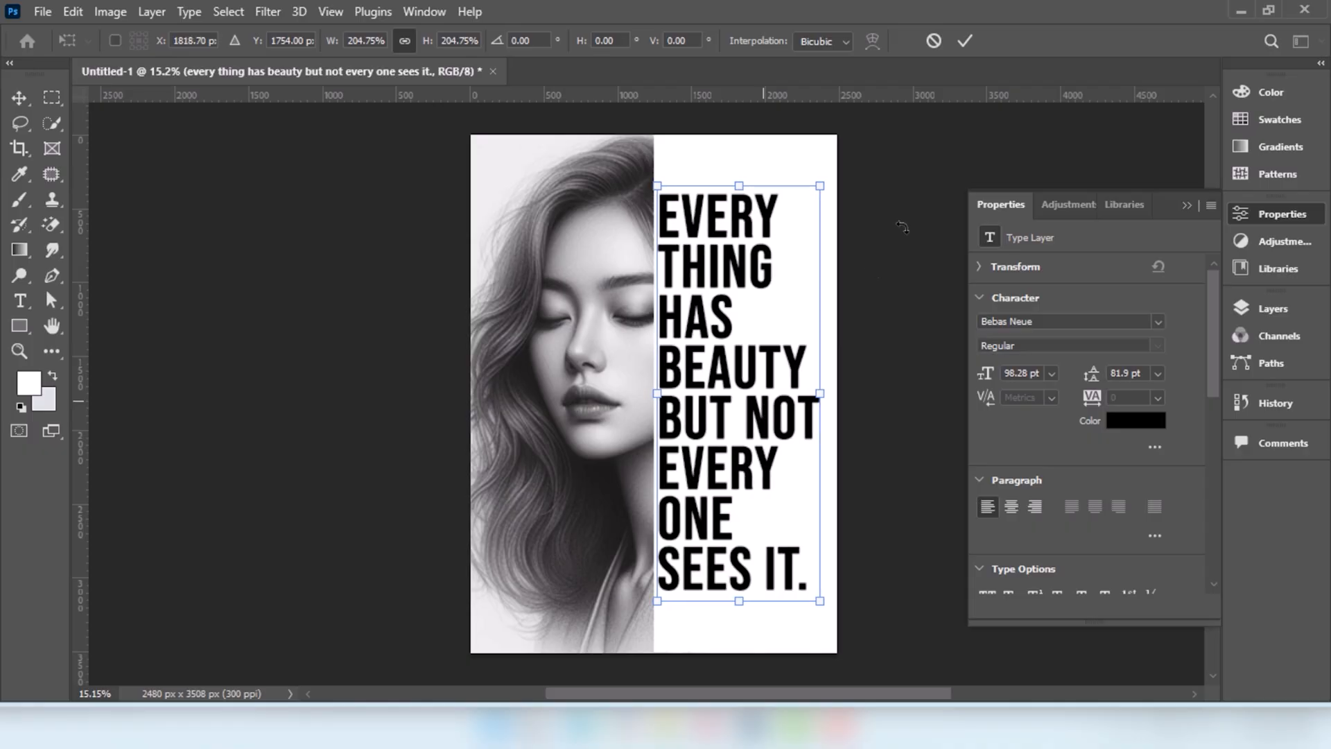
click(965, 40)
Step: Set the text layer's blending options to 0% Fill Opacity and Shallow Knockout
click(1247, 312)
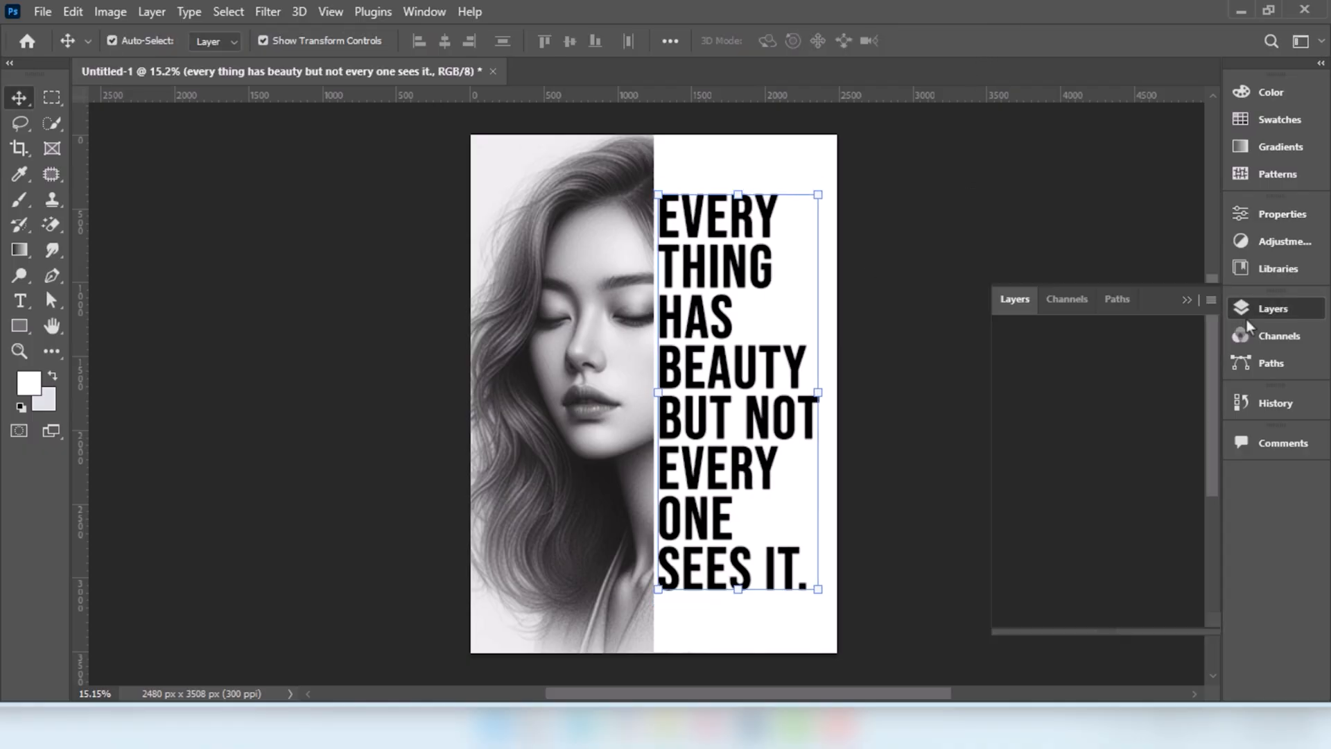
right_click(1102, 421)
click(939, 36)
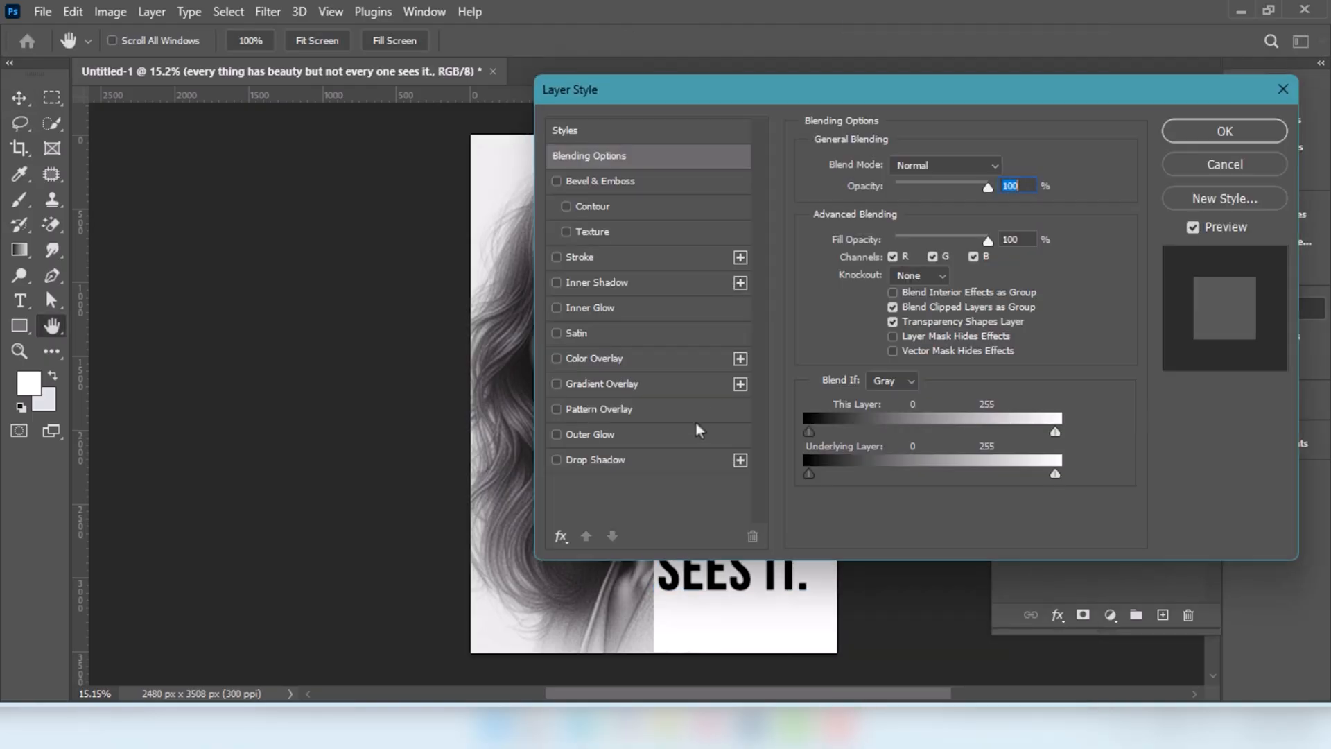
drag(983, 243, 863, 242)
click(940, 276)
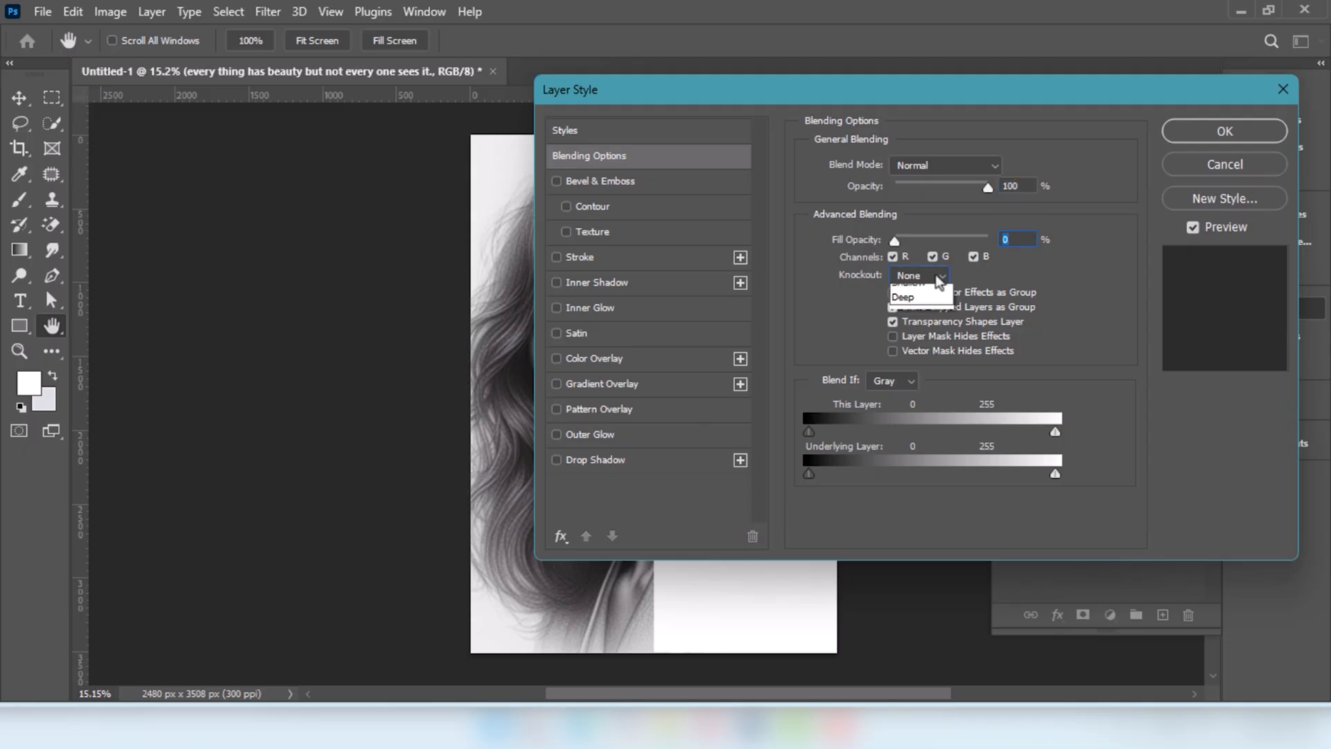
click(919, 302)
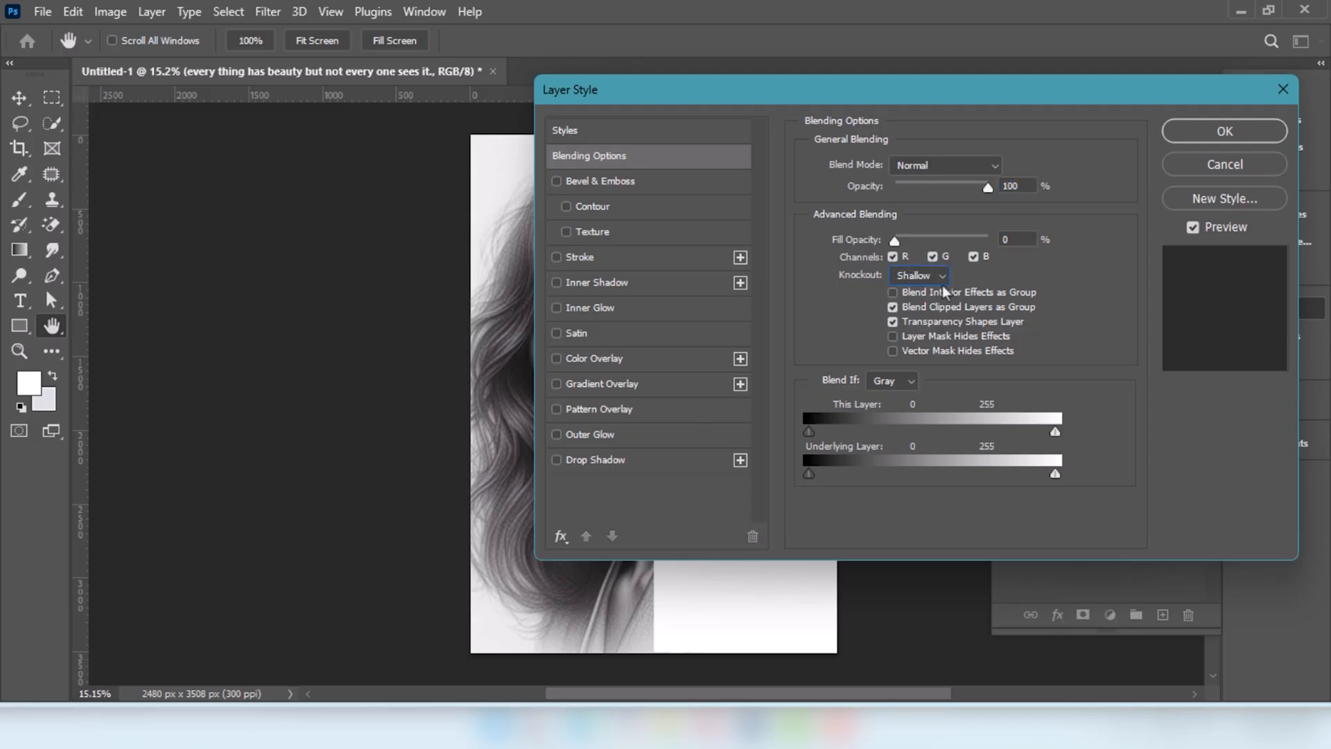
click(1222, 132)
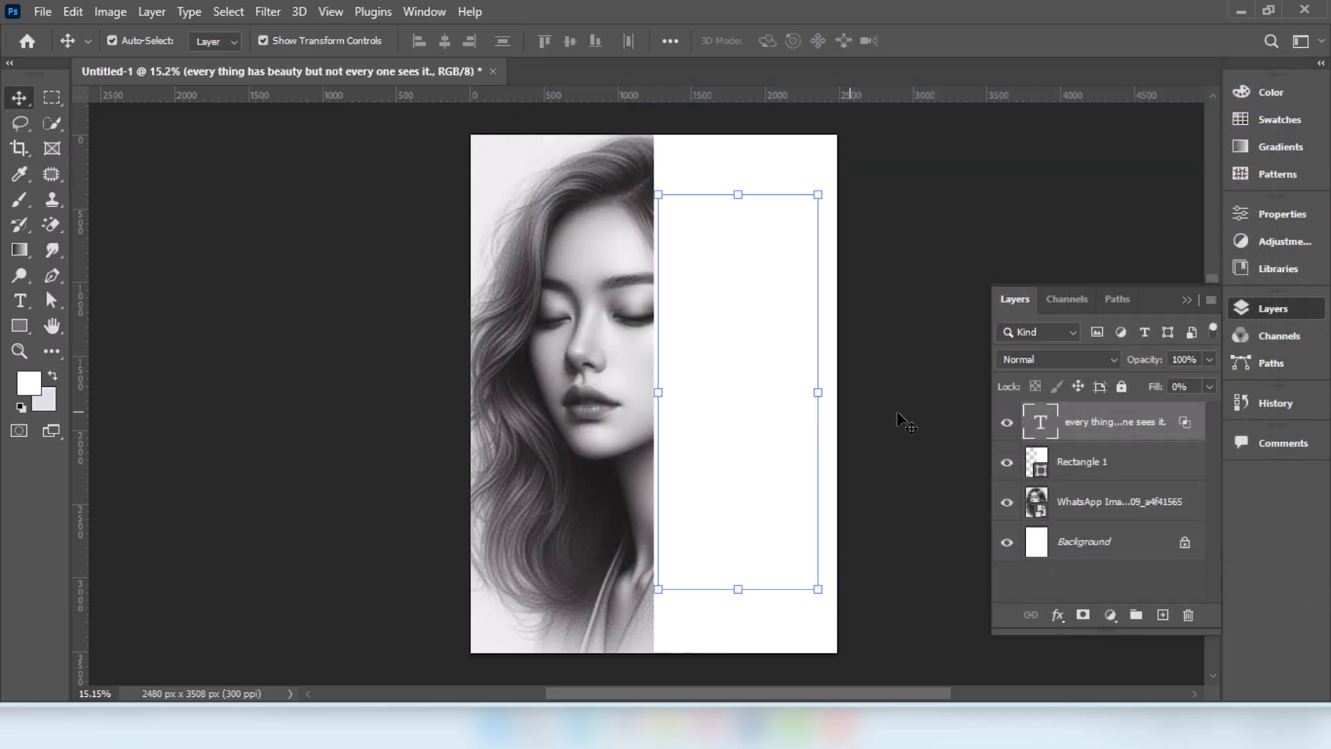
Step: Group the text layer with the white rectangle layer so the portrait shows through the letters
shift+click(1085, 470)
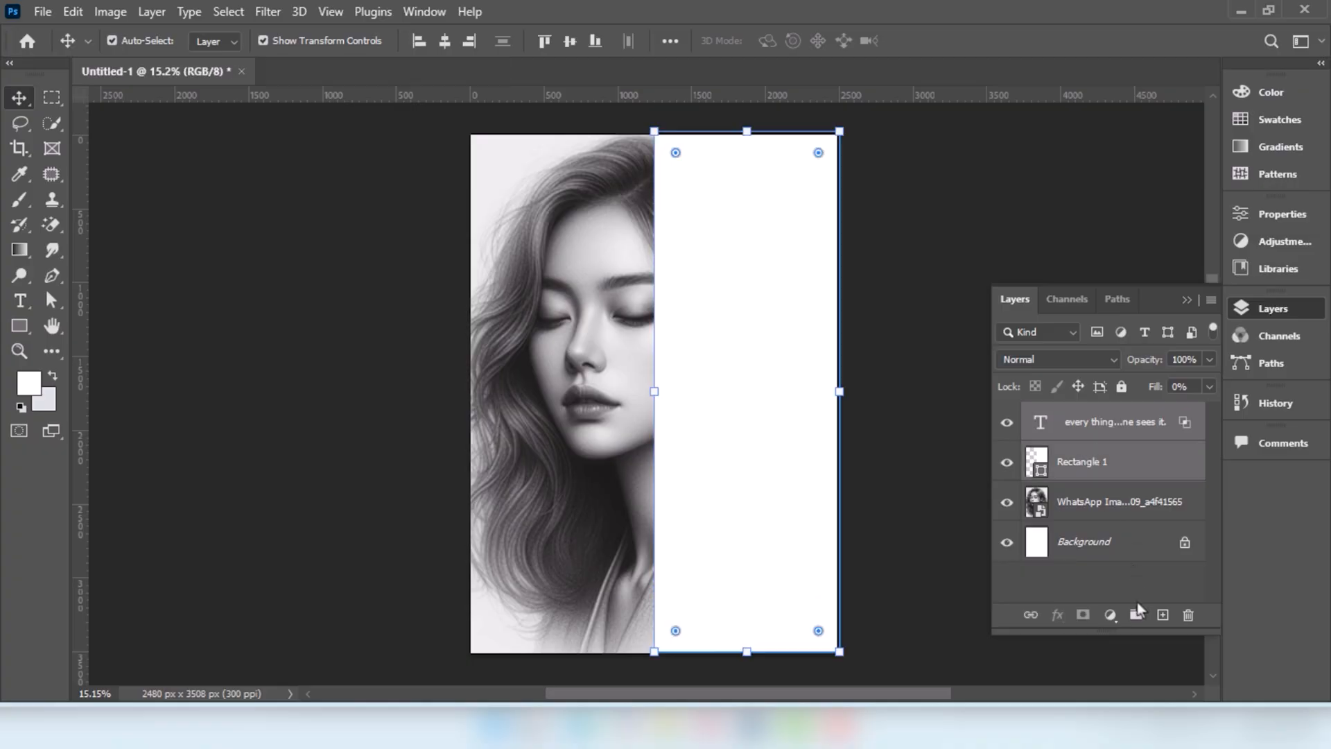
click(1136, 615)
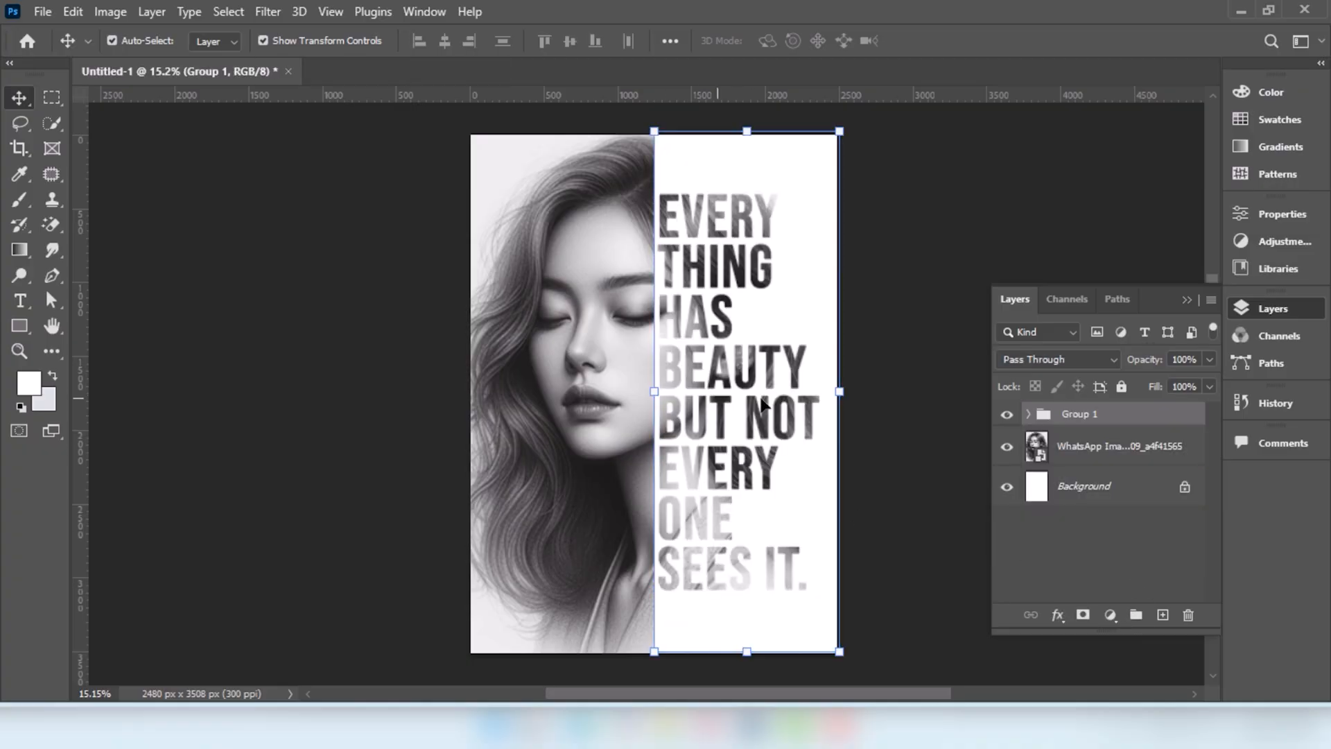
click(957, 181)
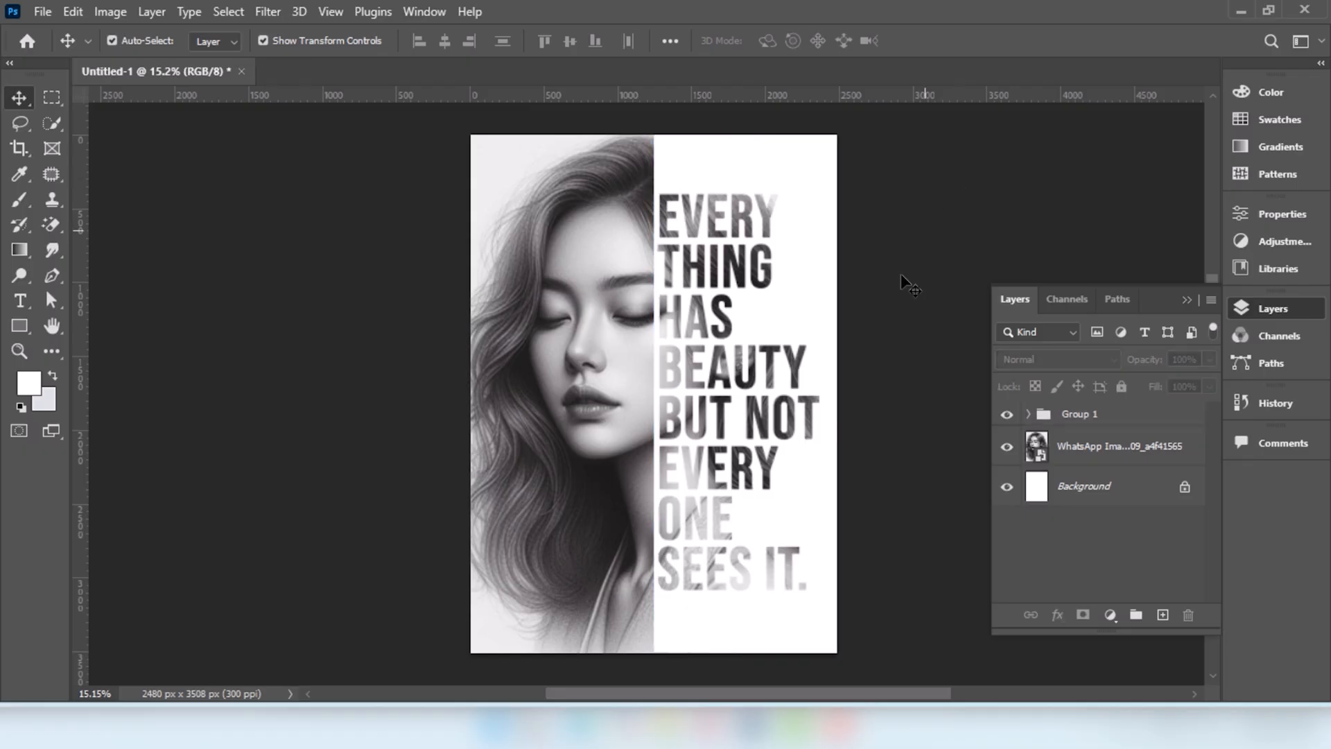
Step: Draw a yellow-filled rectangle, about 1231 by 413 px, as a band across the woman's eyes
click(20, 327)
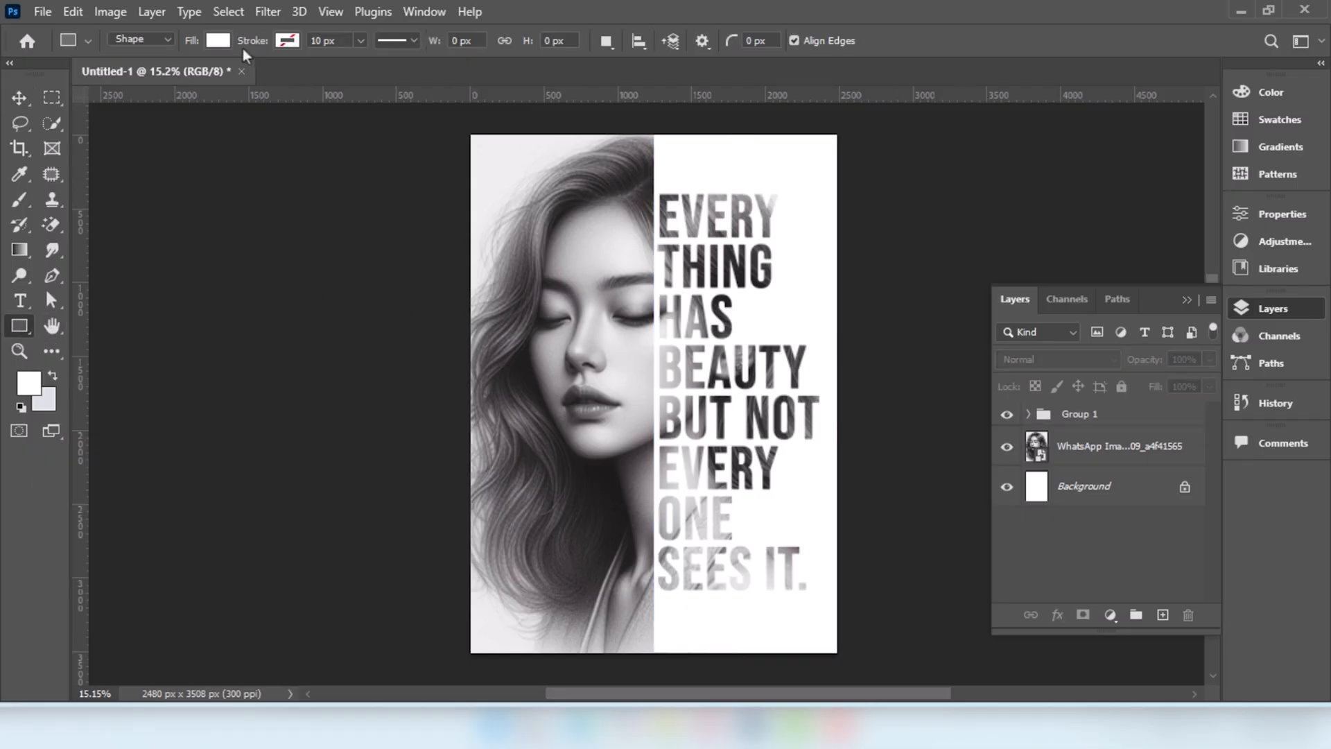
click(208, 41)
click(114, 143)
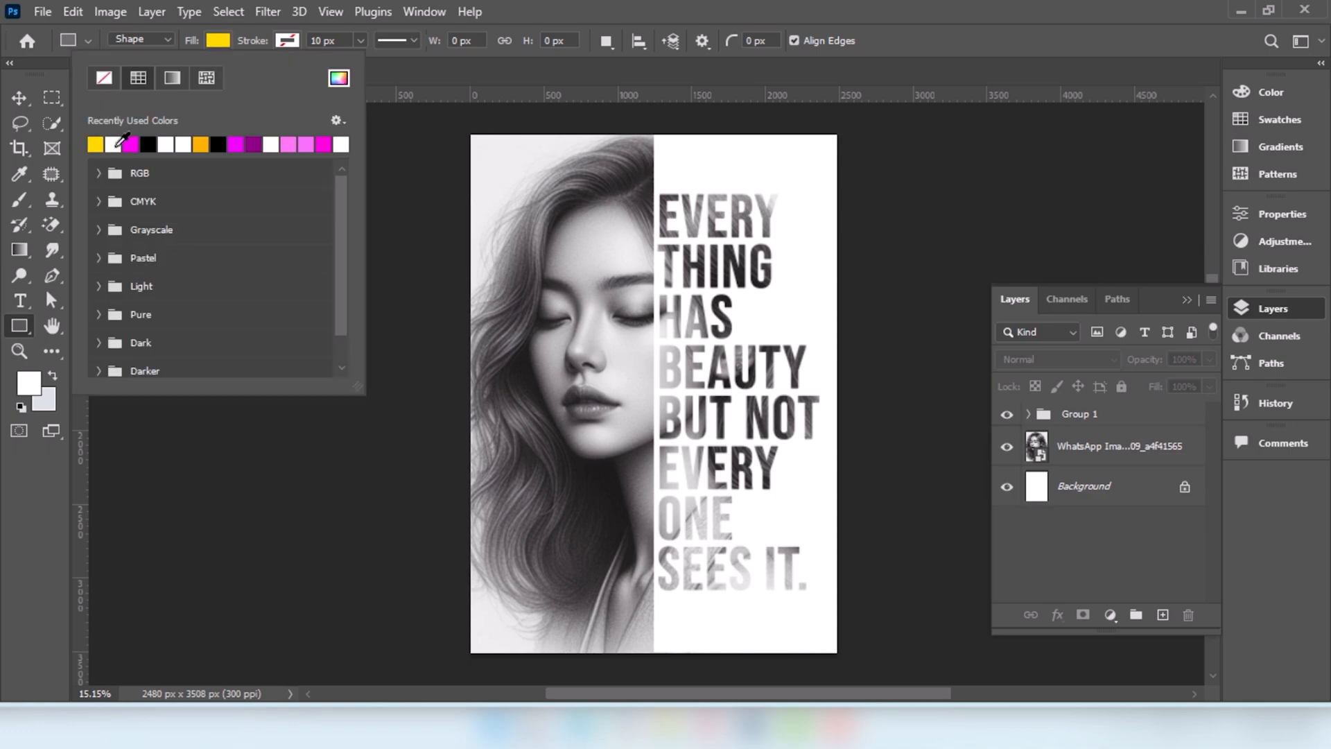
click(31, 489)
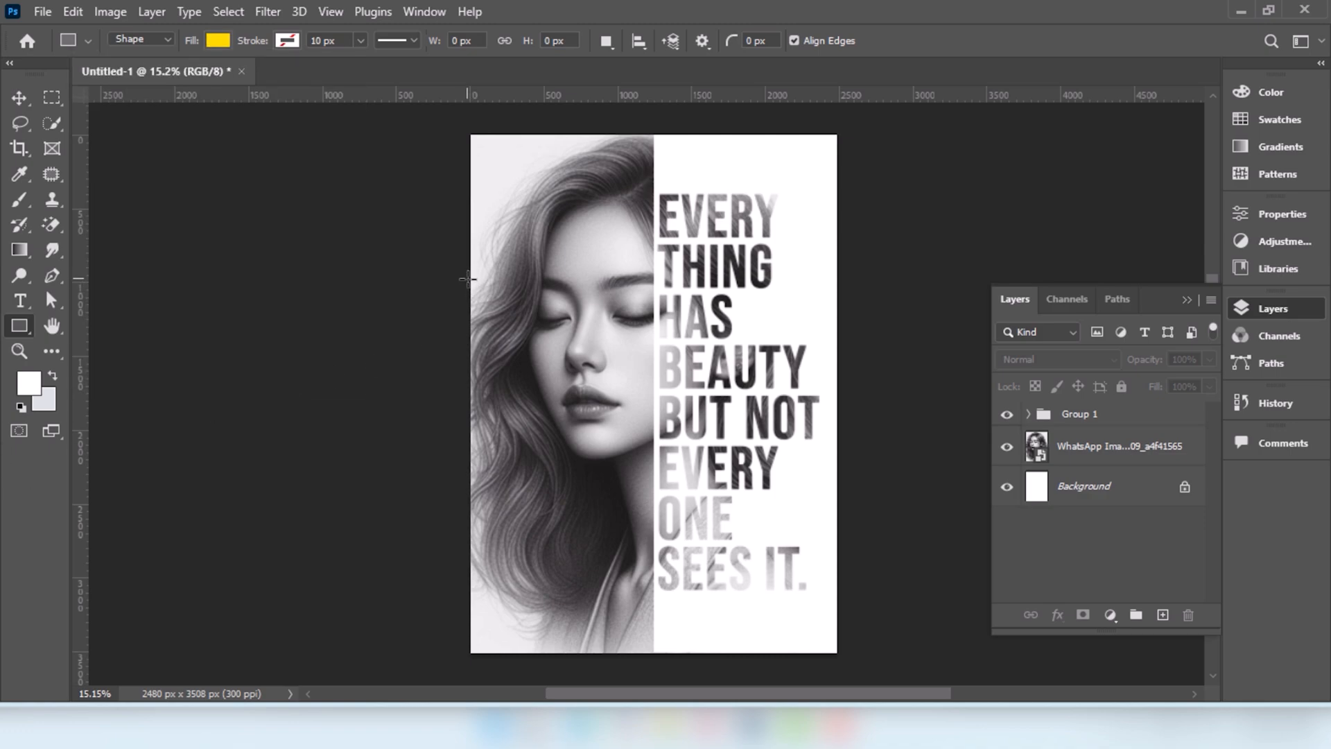
drag(468, 279, 650, 339)
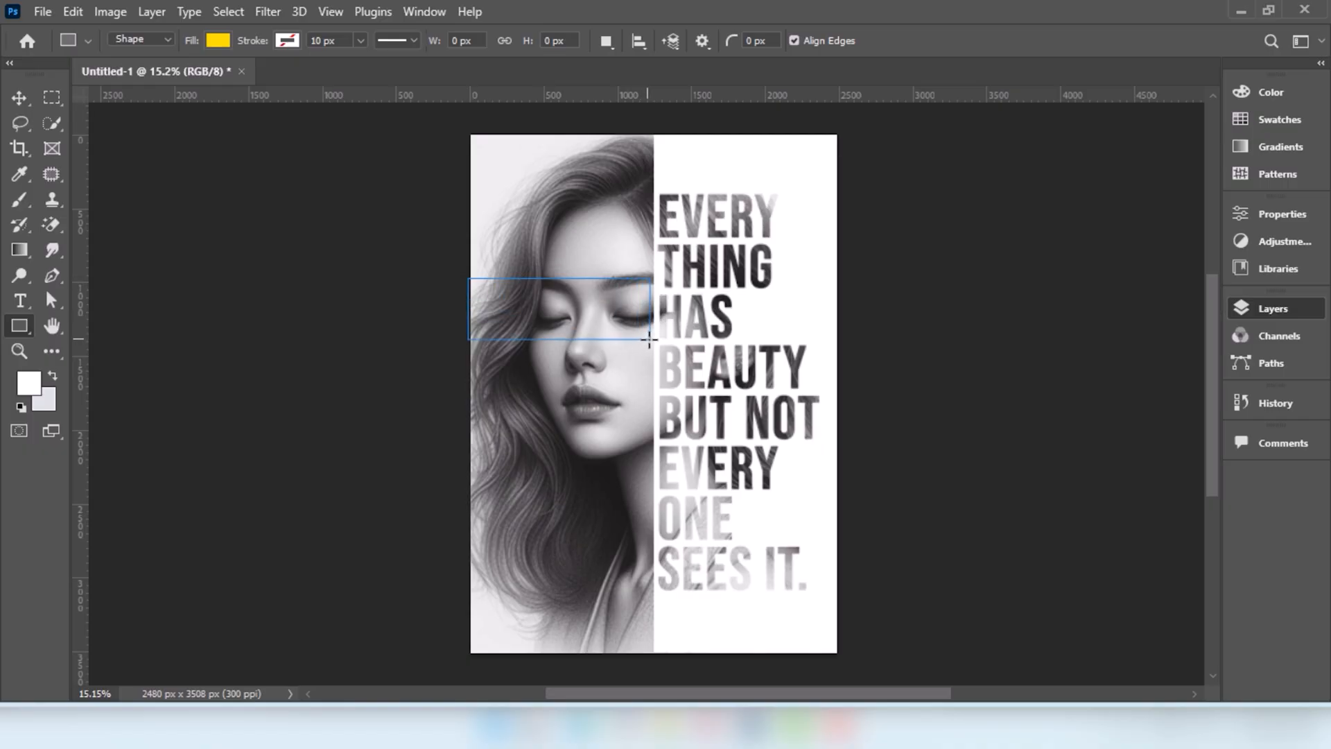
click(19, 97)
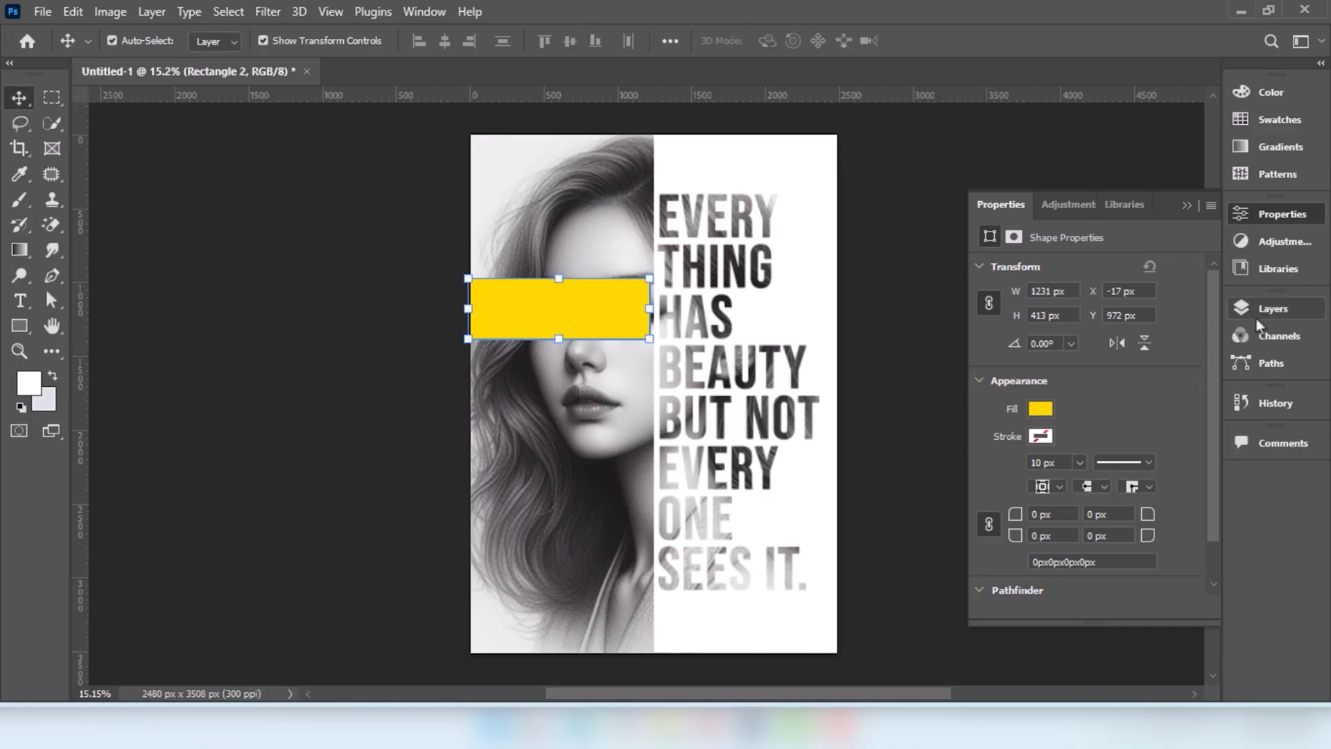
Step: Set the yellow band's blend mode to Darken and shift it slightly to meet the edge of the white half
click(1256, 317)
click(1060, 360)
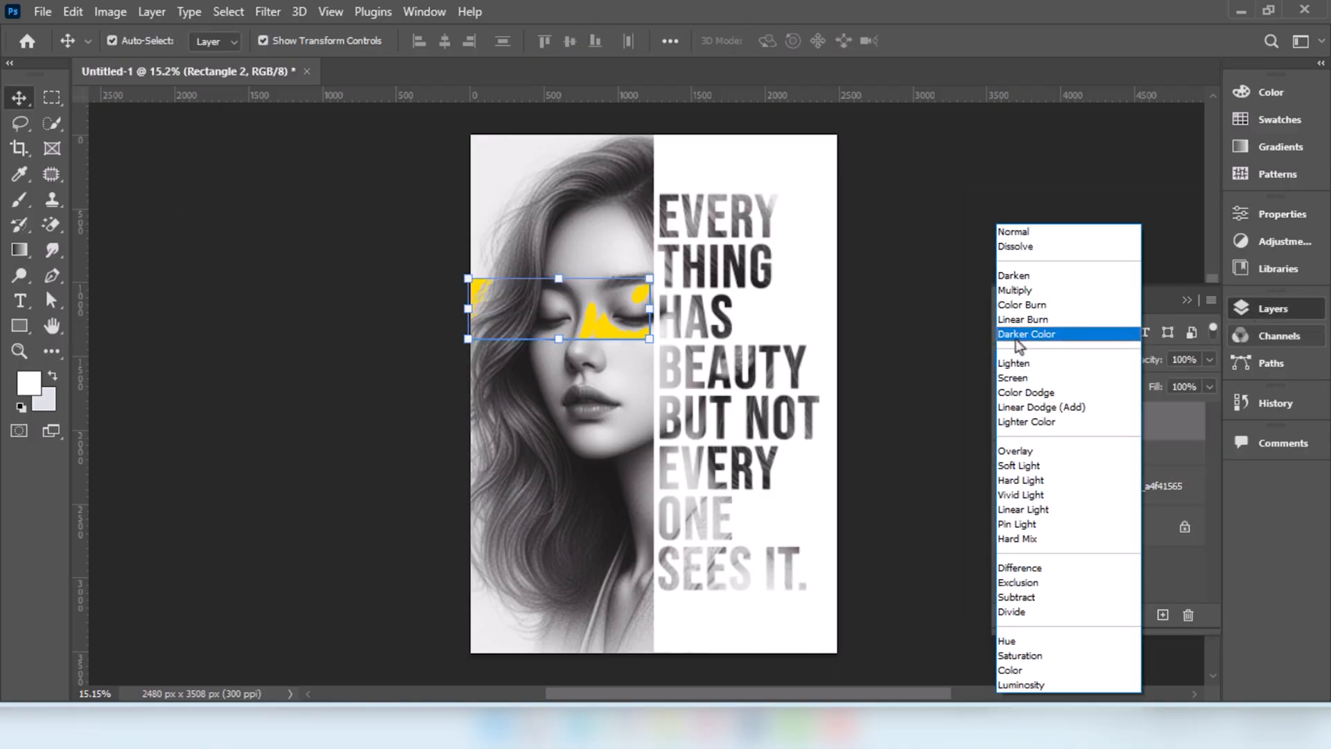
click(1013, 293)
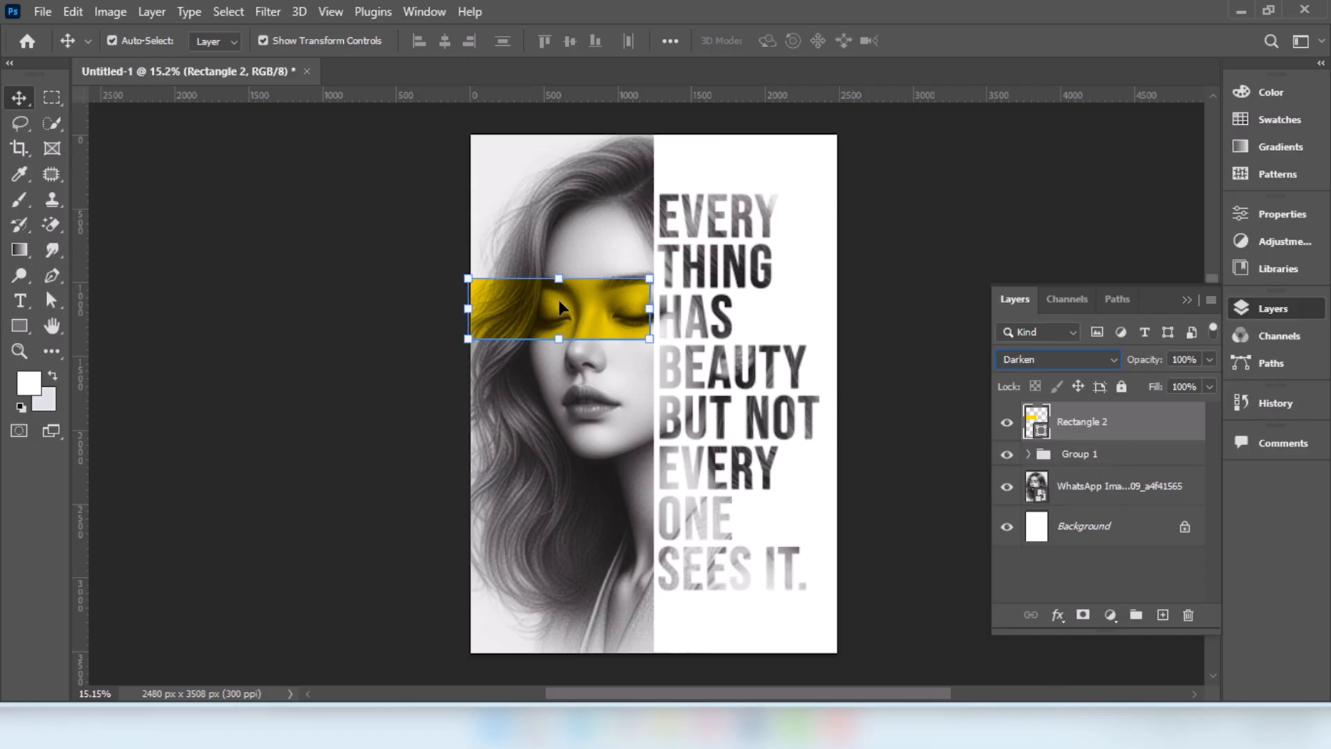
key(ctrl+z)
drag(544, 326, 547, 325)
click(367, 334)
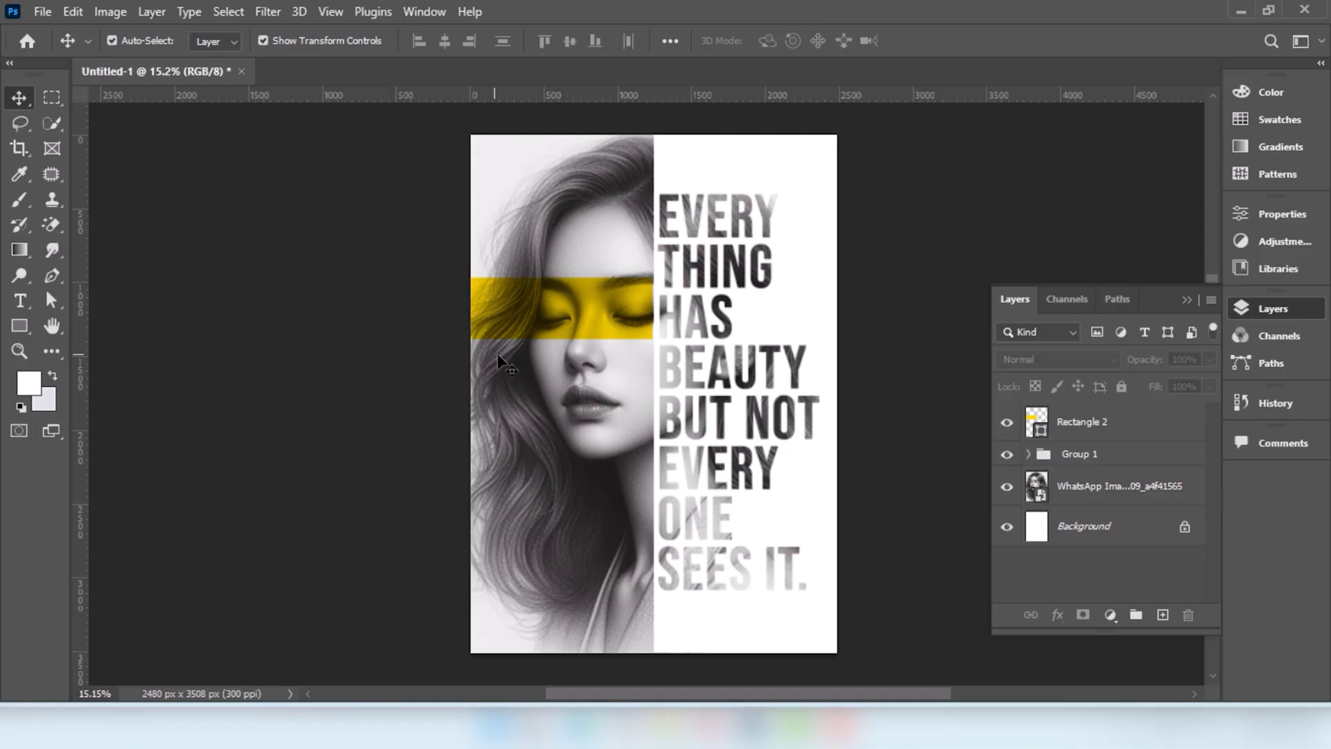
Step: Draw a yellow circle about 732 px in diameter over the word "BEAUTY" in the text
click(22, 335)
right_click(26, 327)
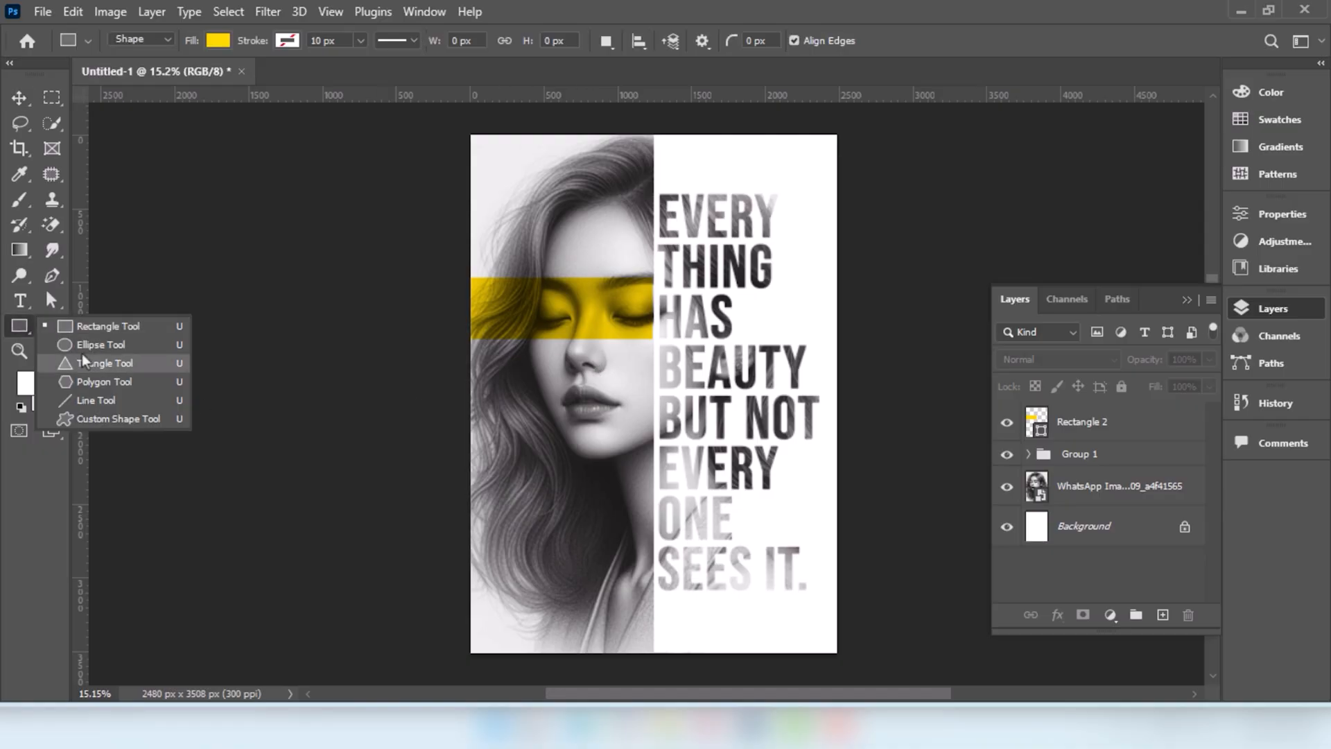
click(83, 345)
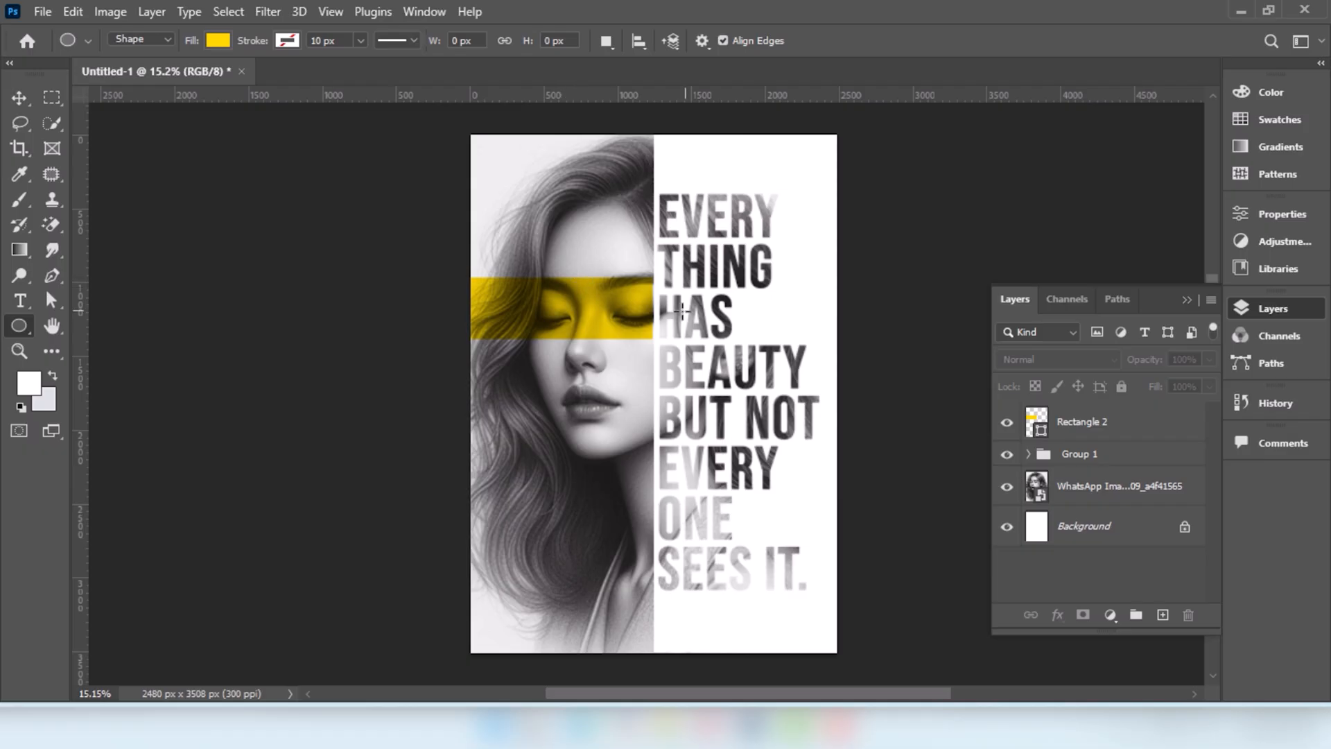
drag(691, 300, 797, 493)
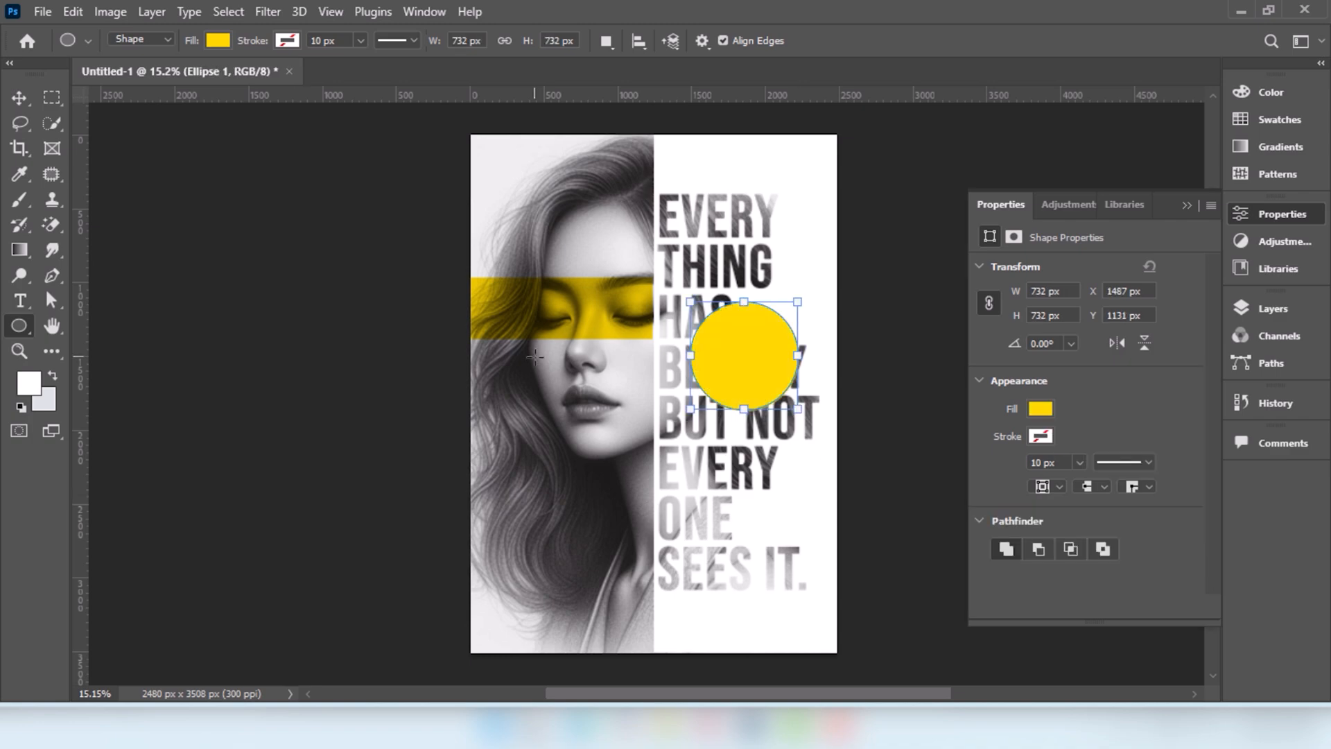
click(18, 97)
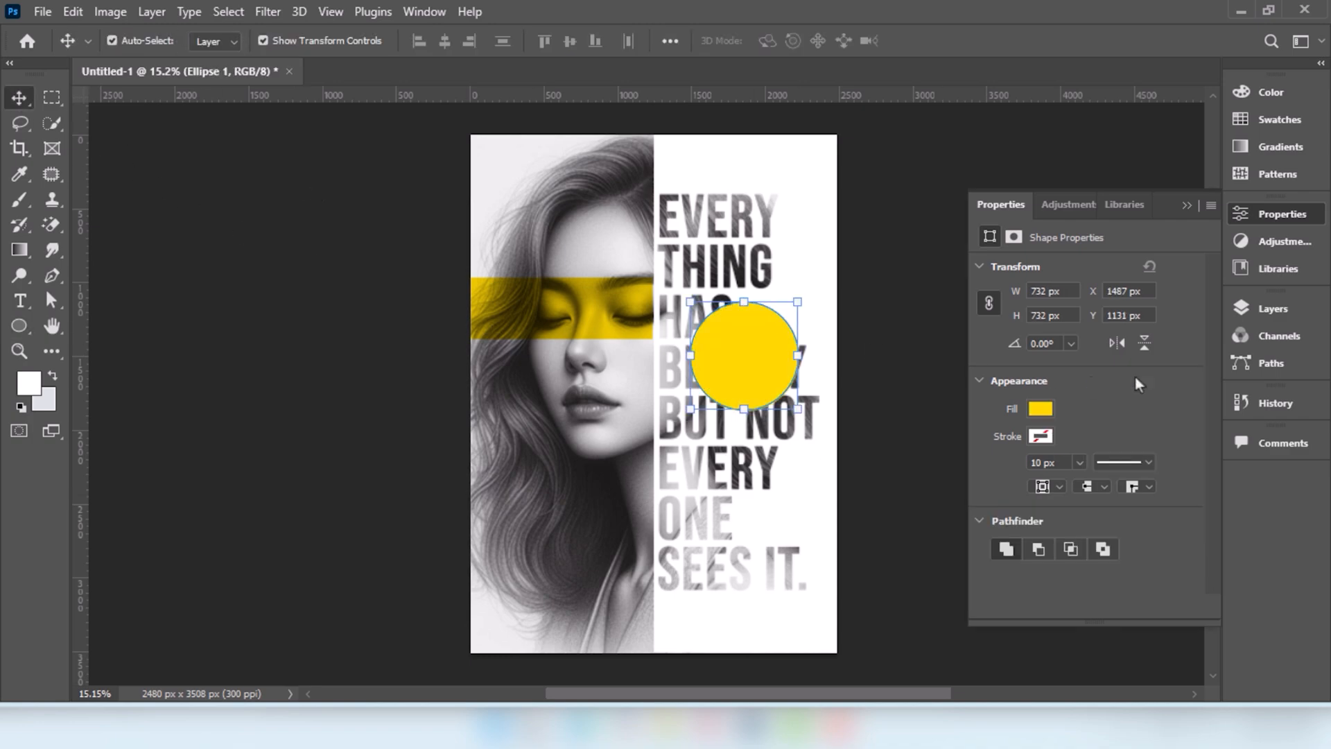
Step: Set the yellow circle's blend mode to Multiply and move it over the ends of the words "BEAUTY" and "BUT NOT"
click(1259, 313)
click(1048, 367)
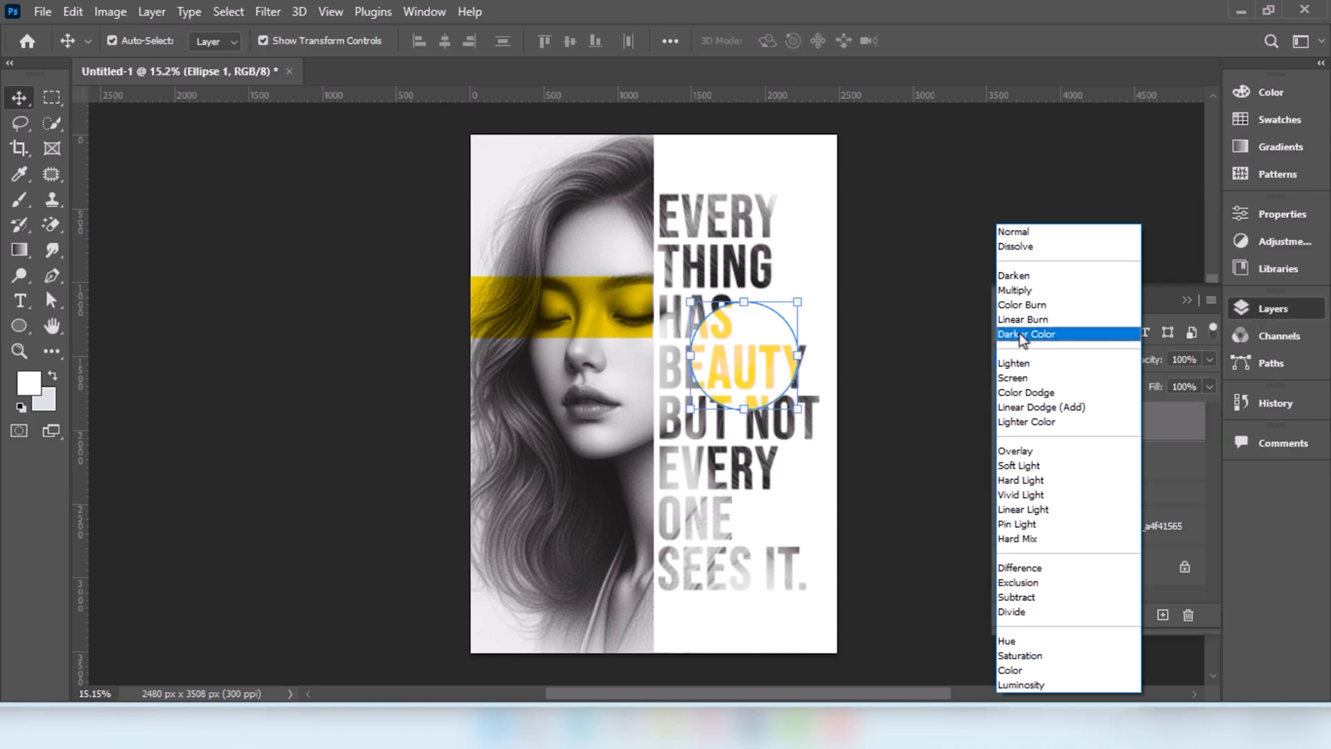
click(1011, 291)
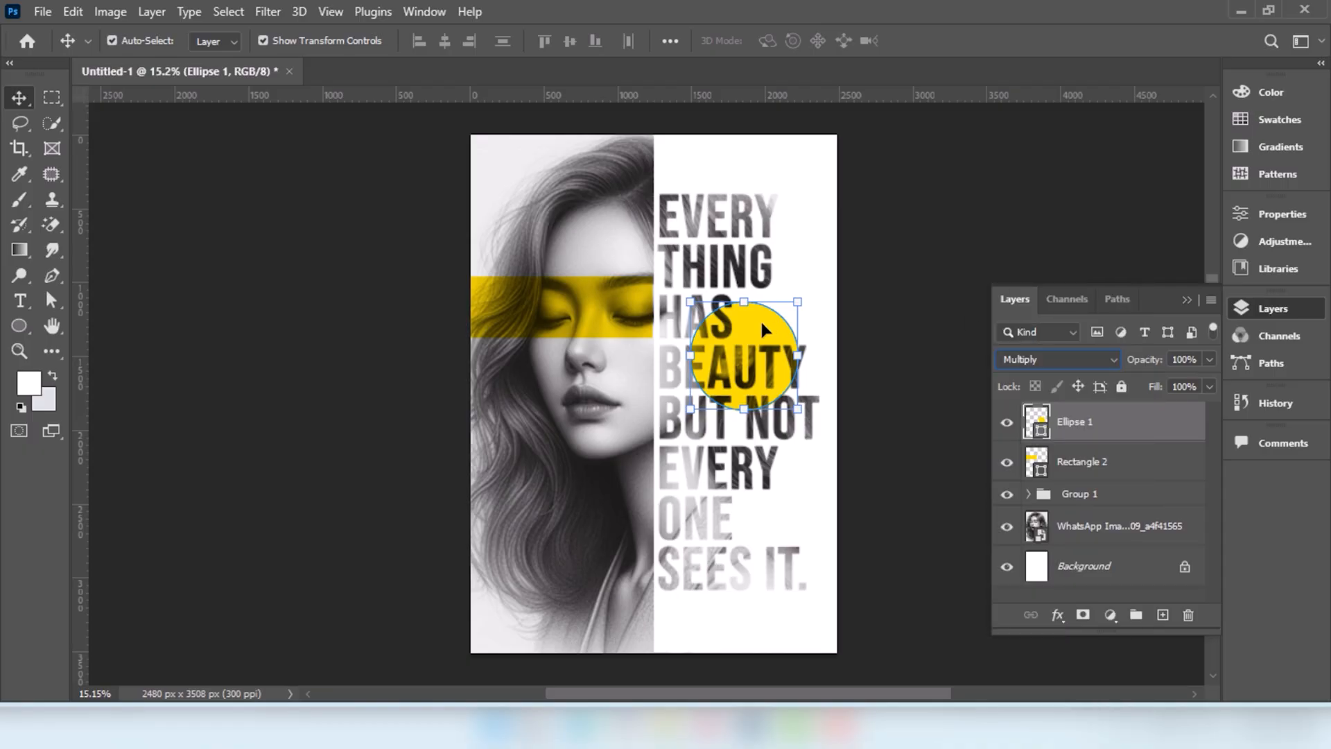
drag(754, 340, 785, 375)
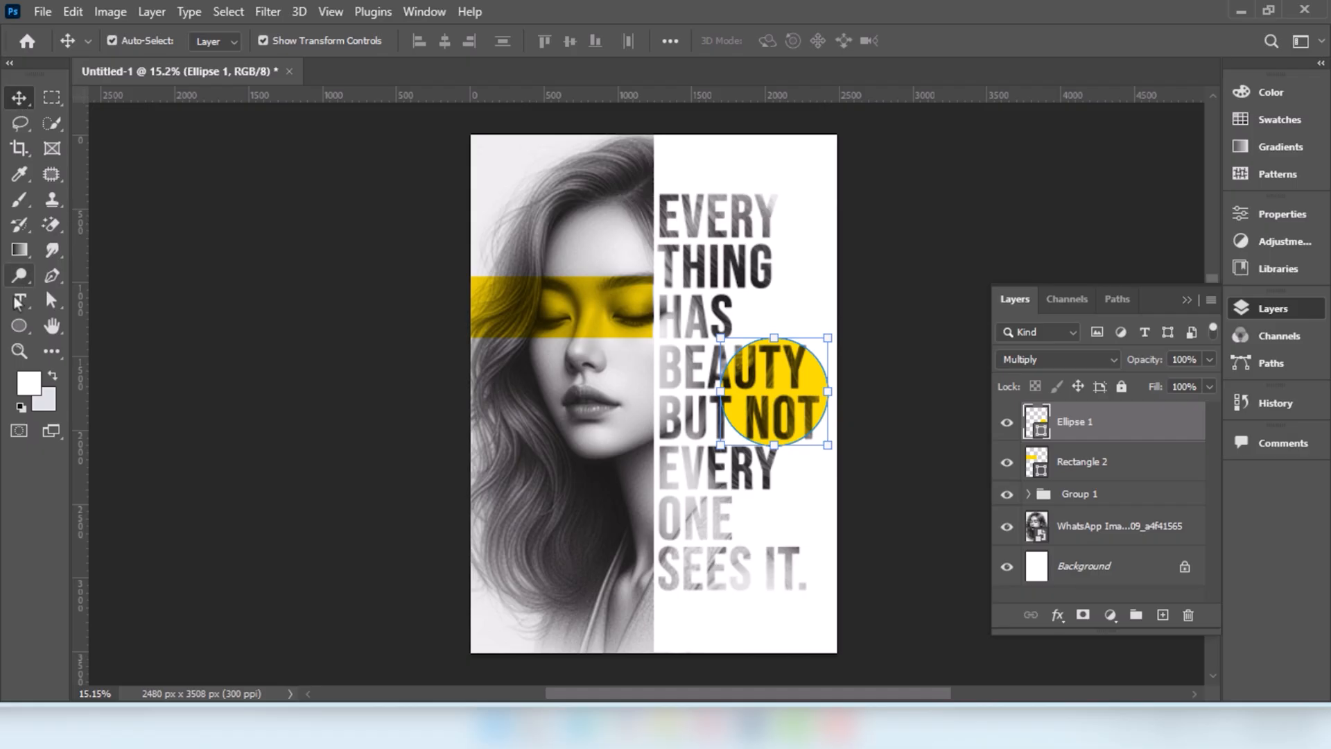
Step: Duplicate the yellow band, rotate the copy -90°, scale it to about 91%, and place it upright over the portrait's lower edge beside the white half
click(19, 300)
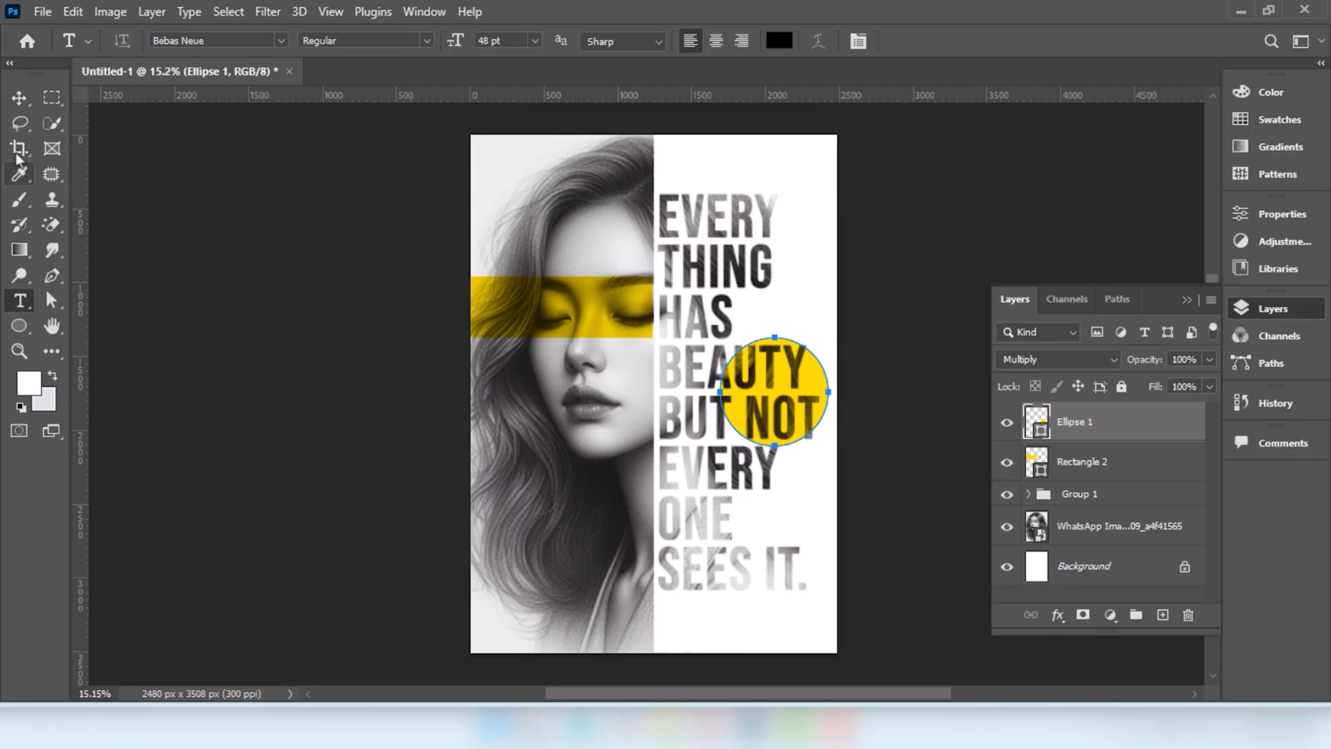
click(19, 98)
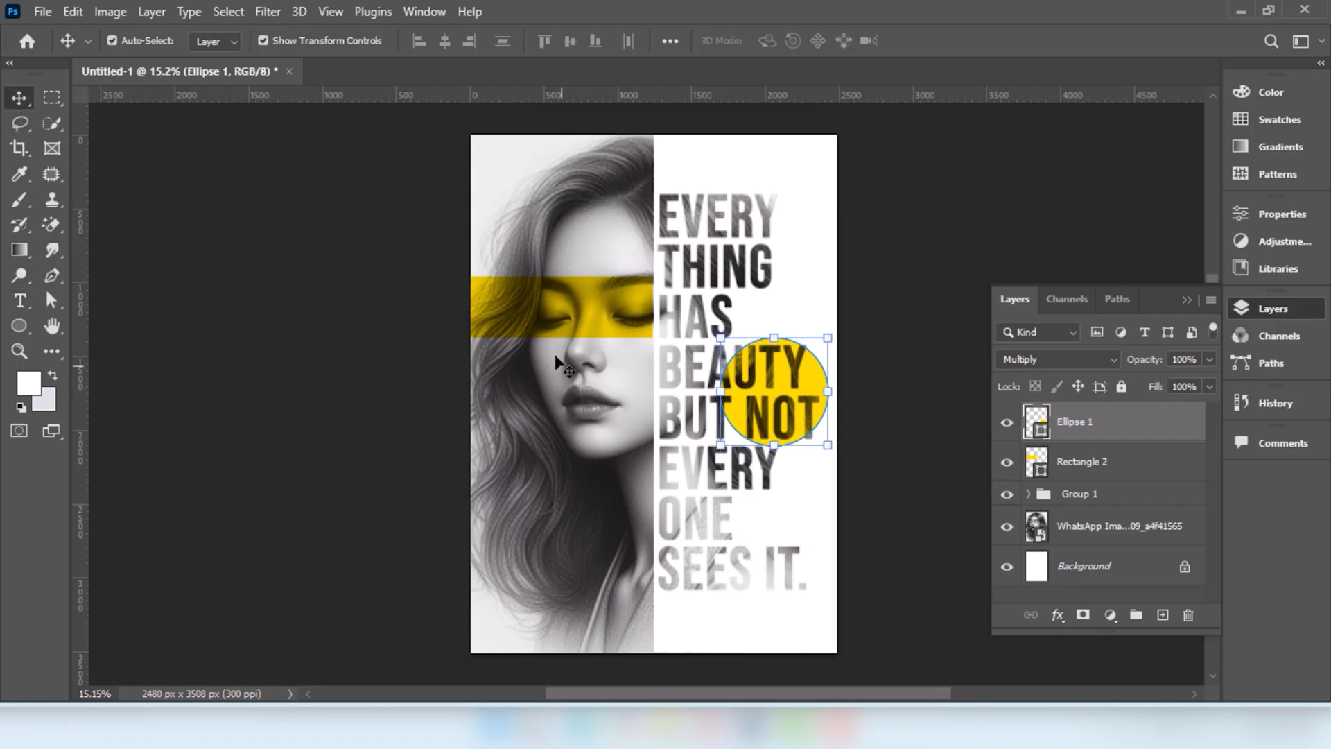
click(569, 318)
drag(577, 317, 573, 569)
drag(666, 524, 587, 581)
drag(615, 489, 618, 507)
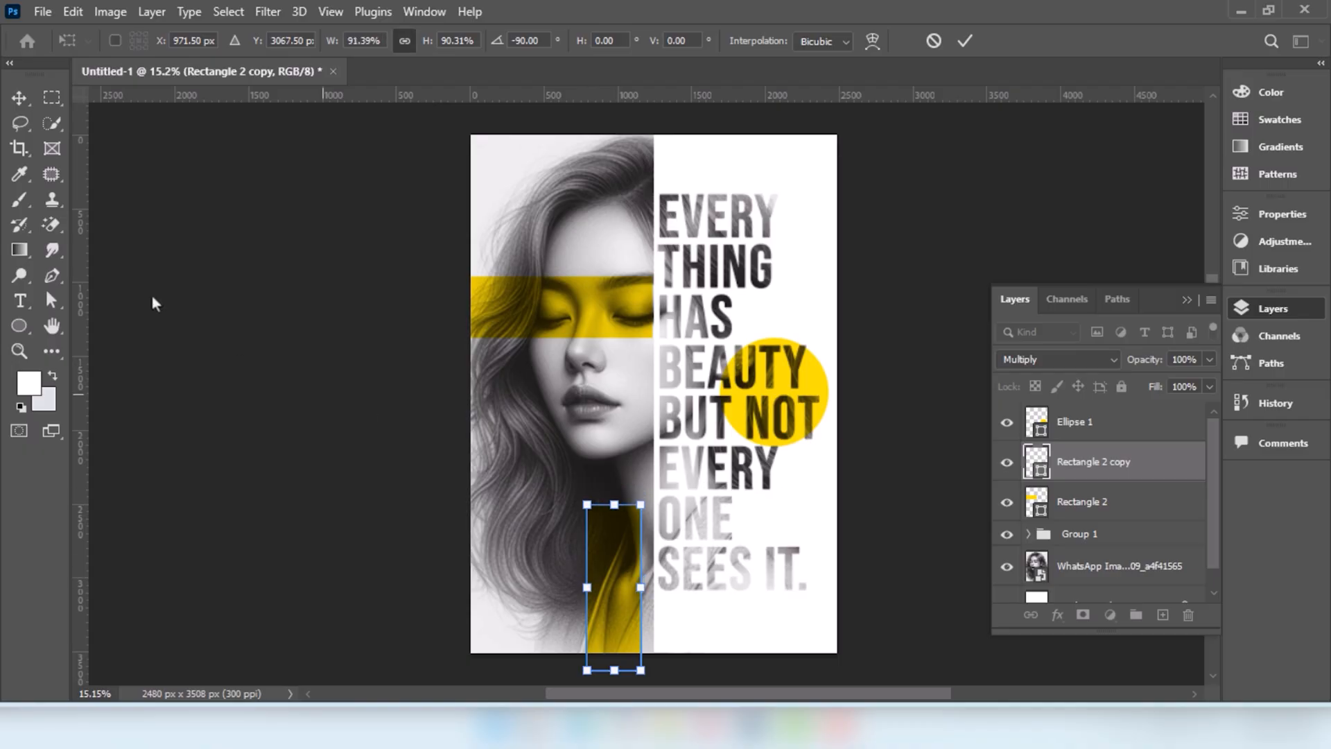
click(19, 104)
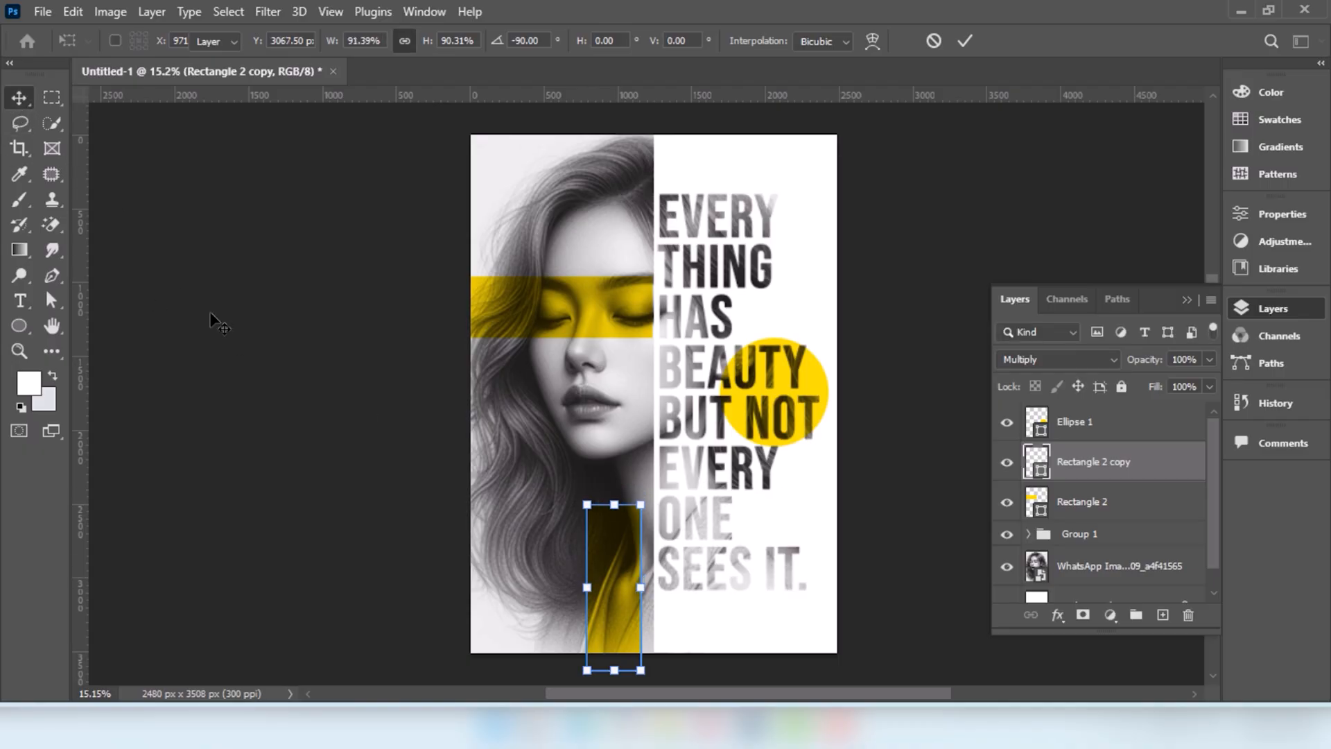
click(240, 331)
Step: Add the text "Poster" in white (ffffff) Kunstler Script over the lower part of the portrait
key(t)
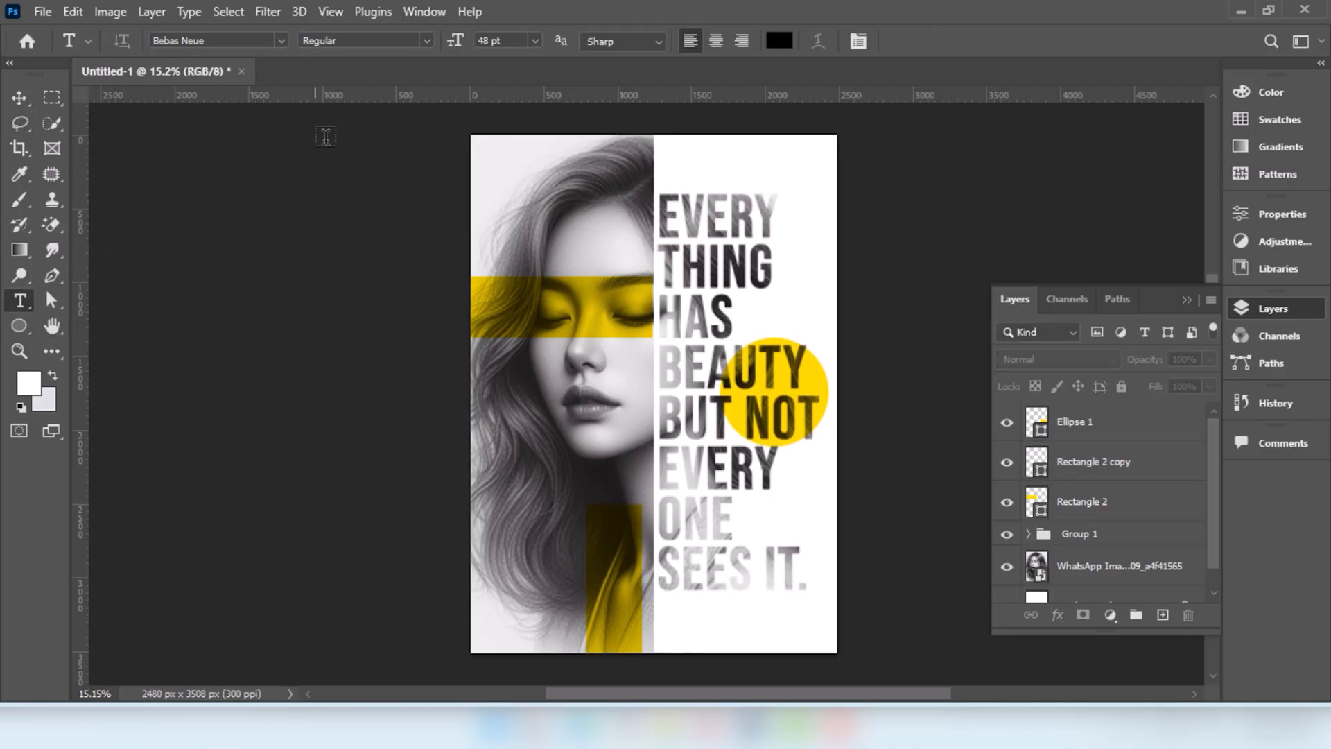
click(779, 41)
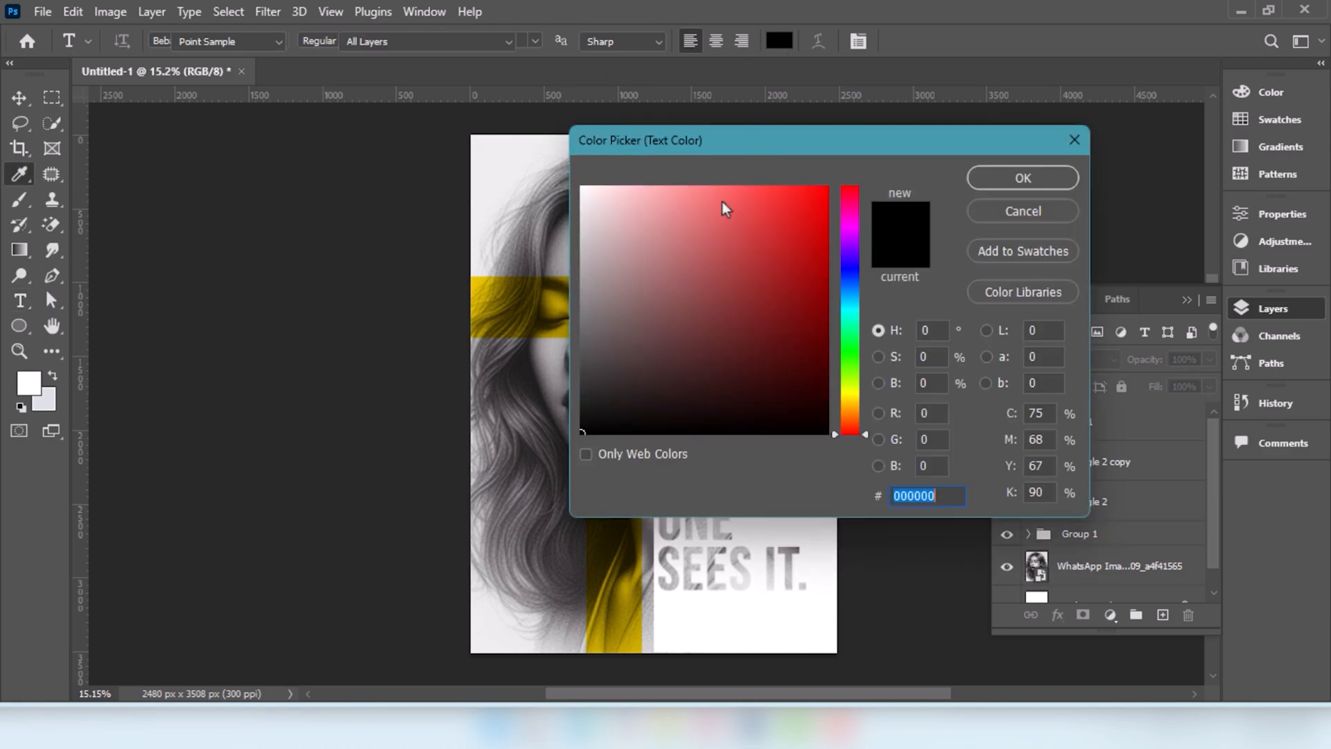
click(597, 238)
click(582, 187)
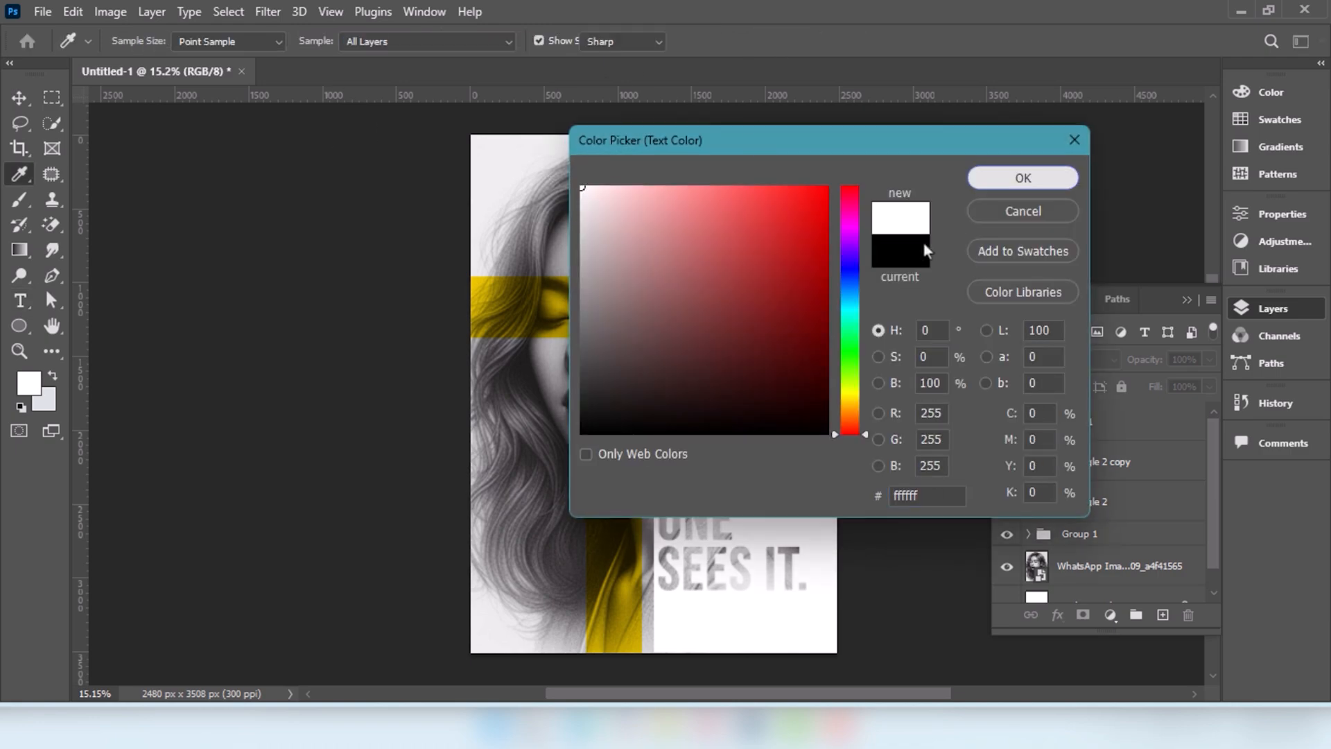
click(999, 182)
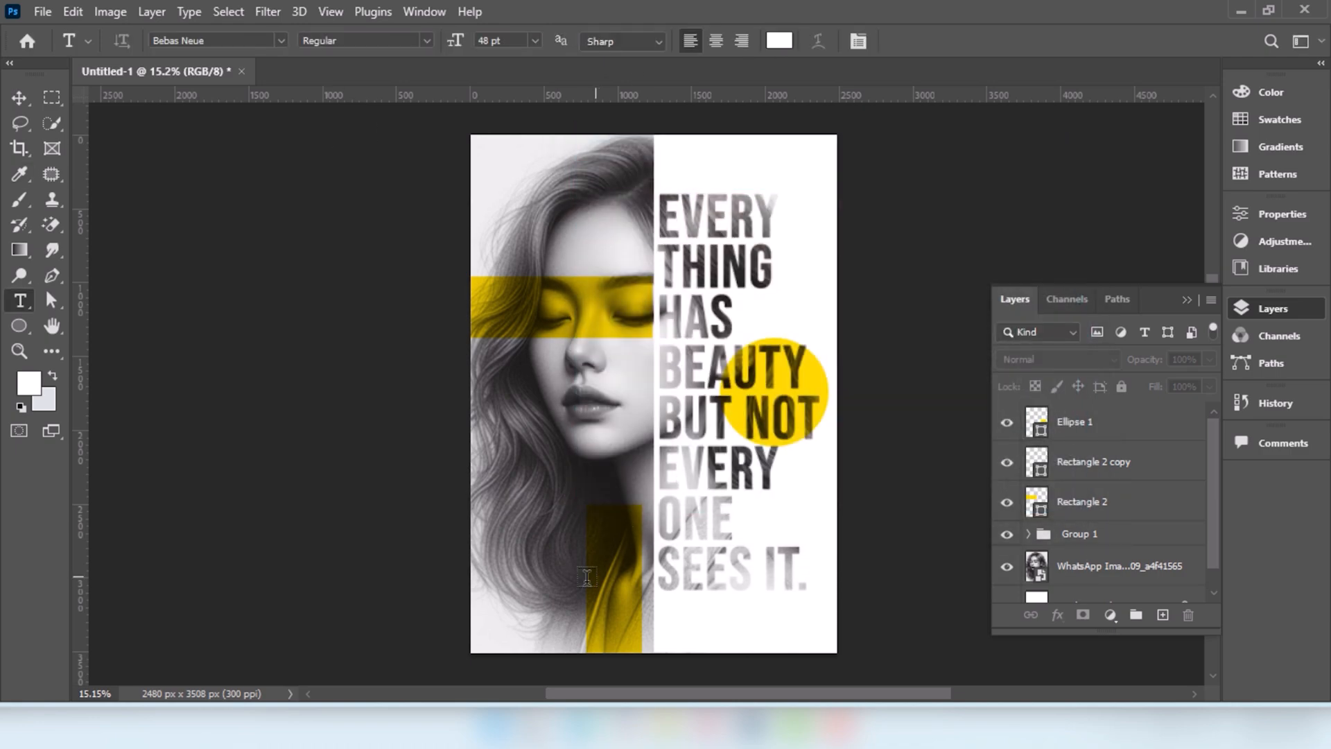
click(280, 40)
click(323, 97)
click(507, 571)
text(Paster)
Step: Enlarge the "Poster" text to about 192% and position it so its end overlaps the vertical yellow band
click(20, 97)
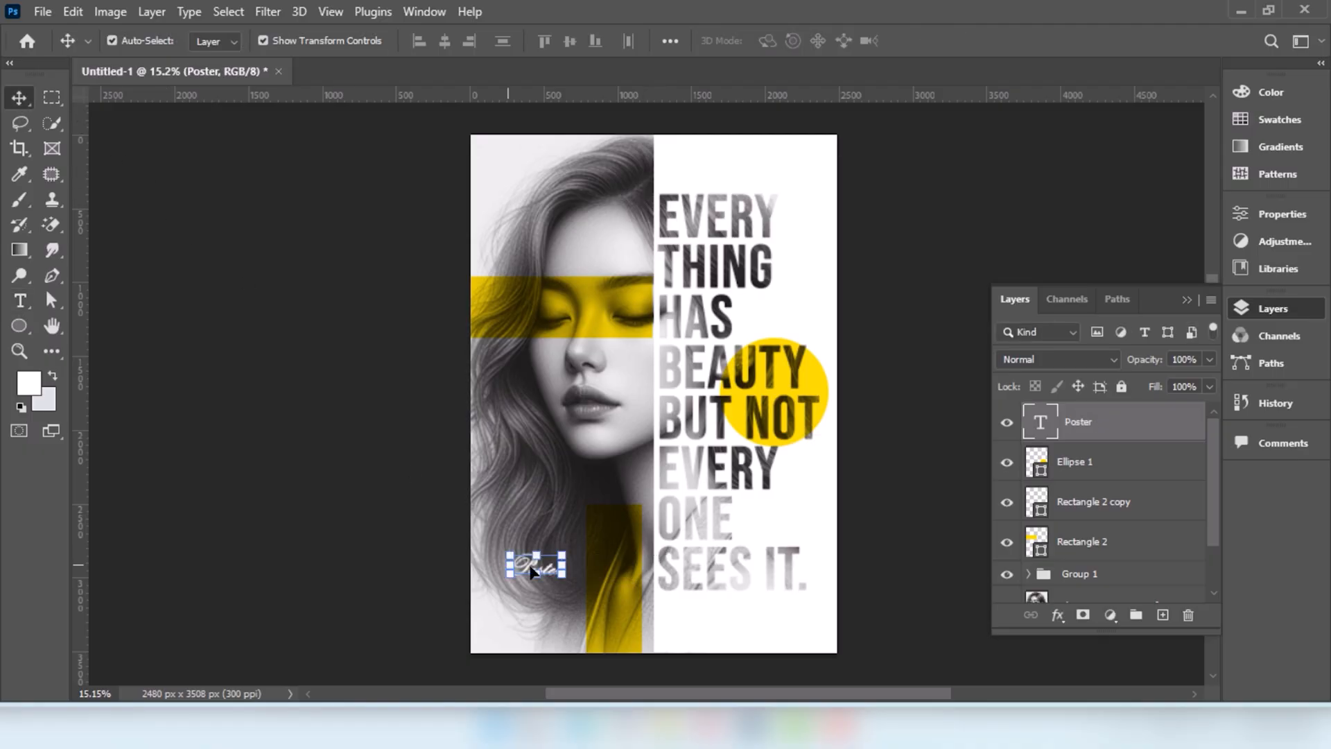
drag(563, 554, 576, 599)
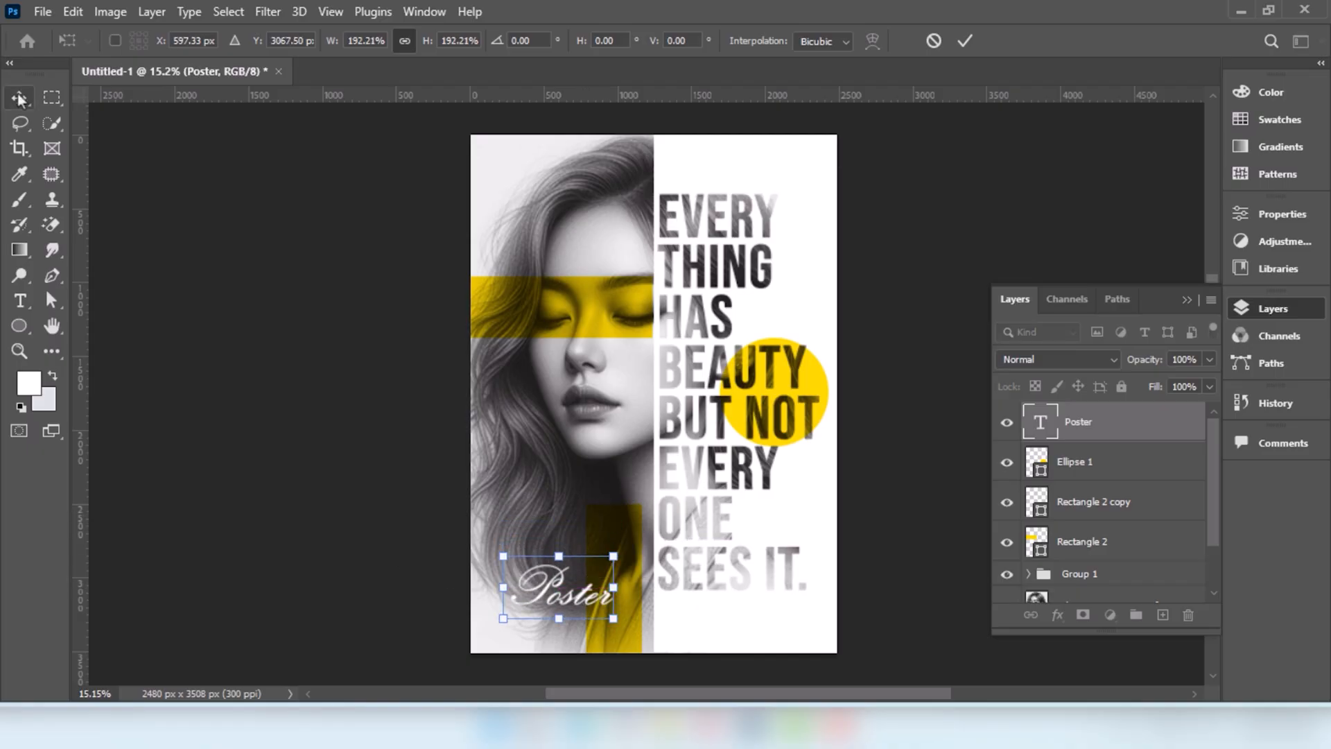
key(Return)
click(211, 320)
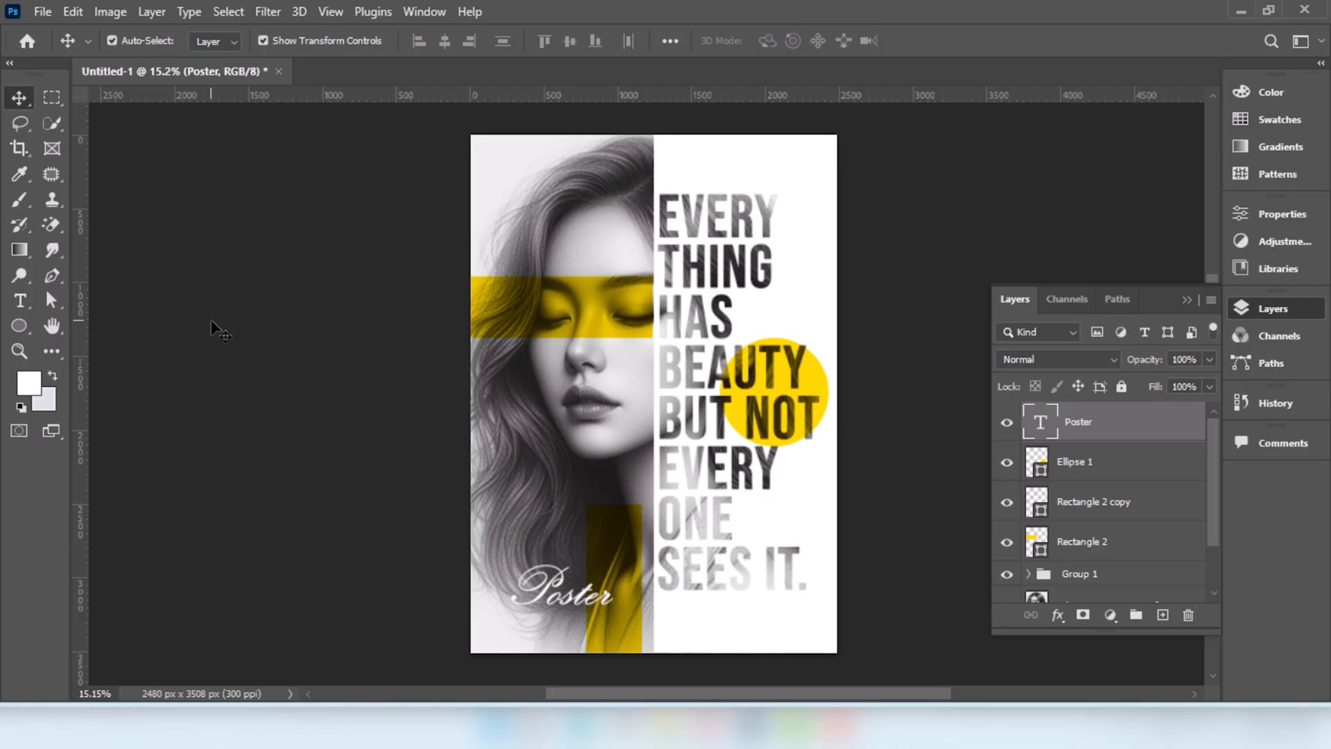
Step: Add the text "23 JUN" in black (000000) Bebas Neue on the portrait above the "Poster" text
click(23, 301)
click(780, 41)
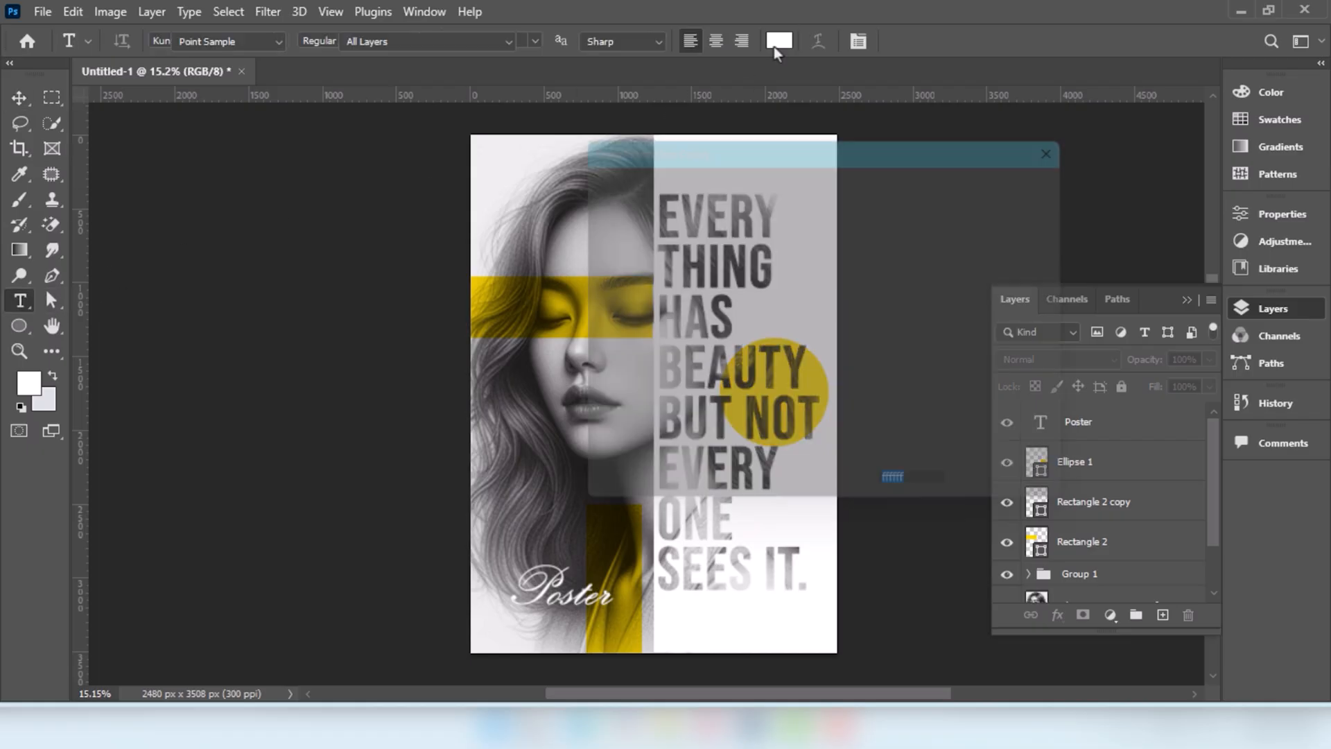
text(000000)
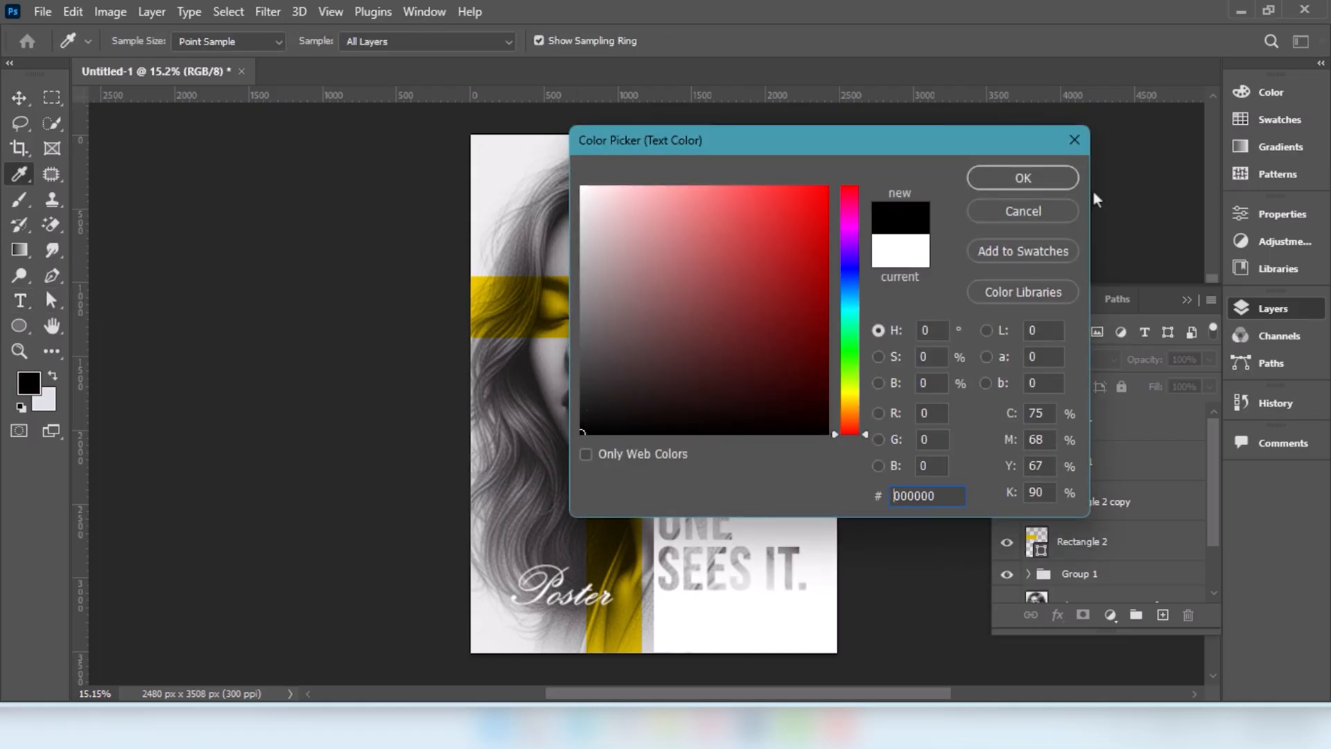
click(1020, 178)
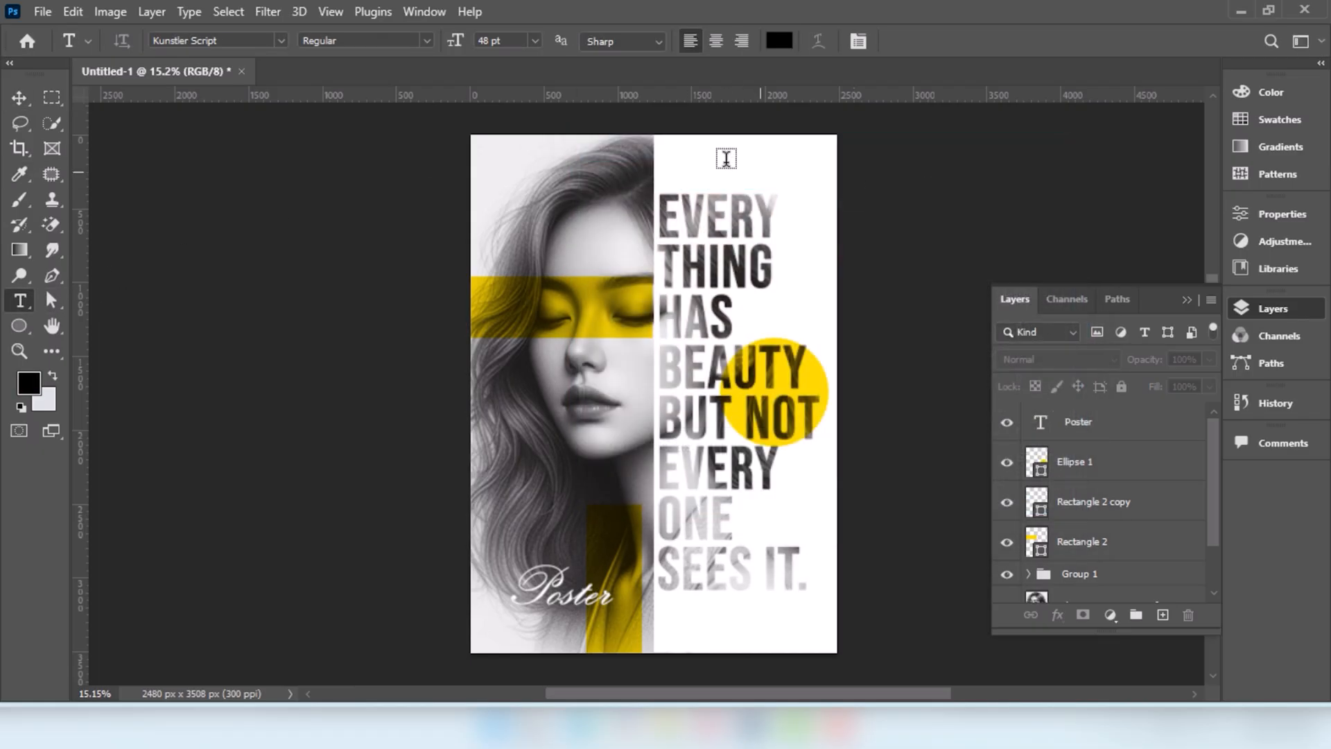
click(280, 41)
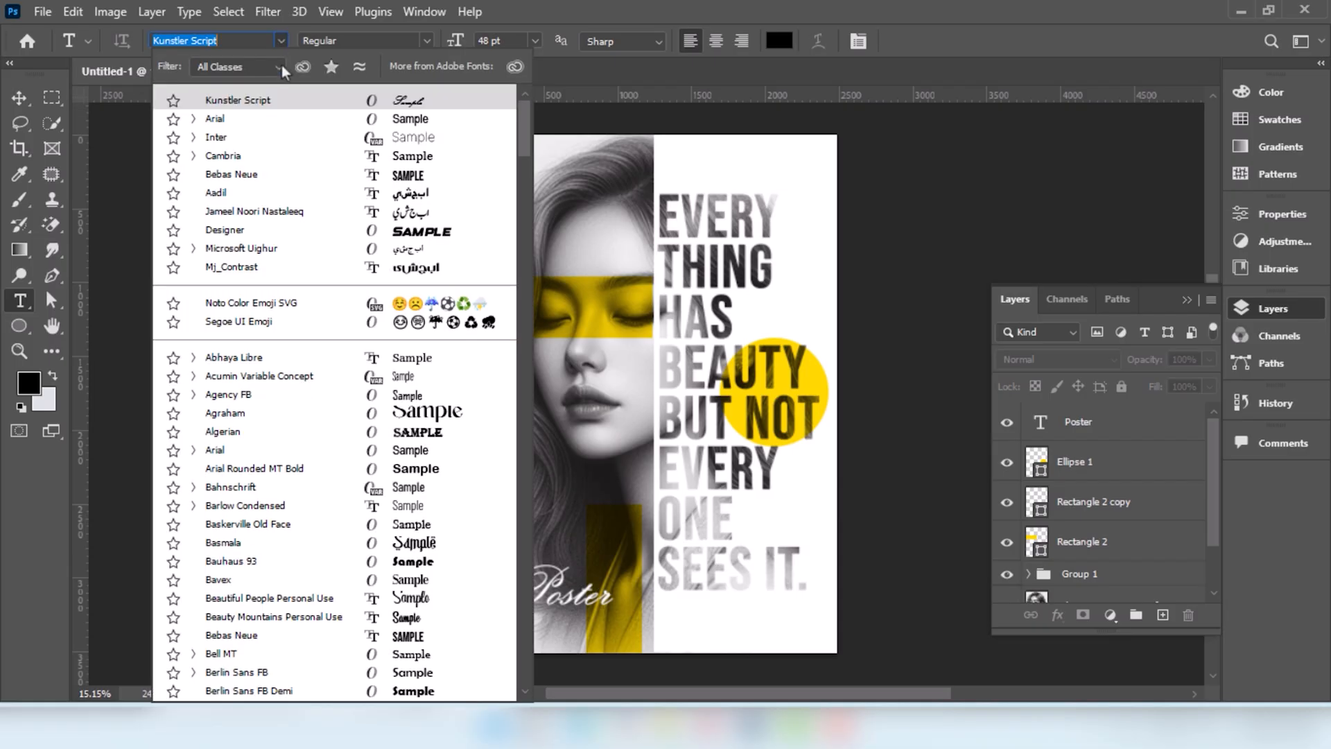
click(377, 174)
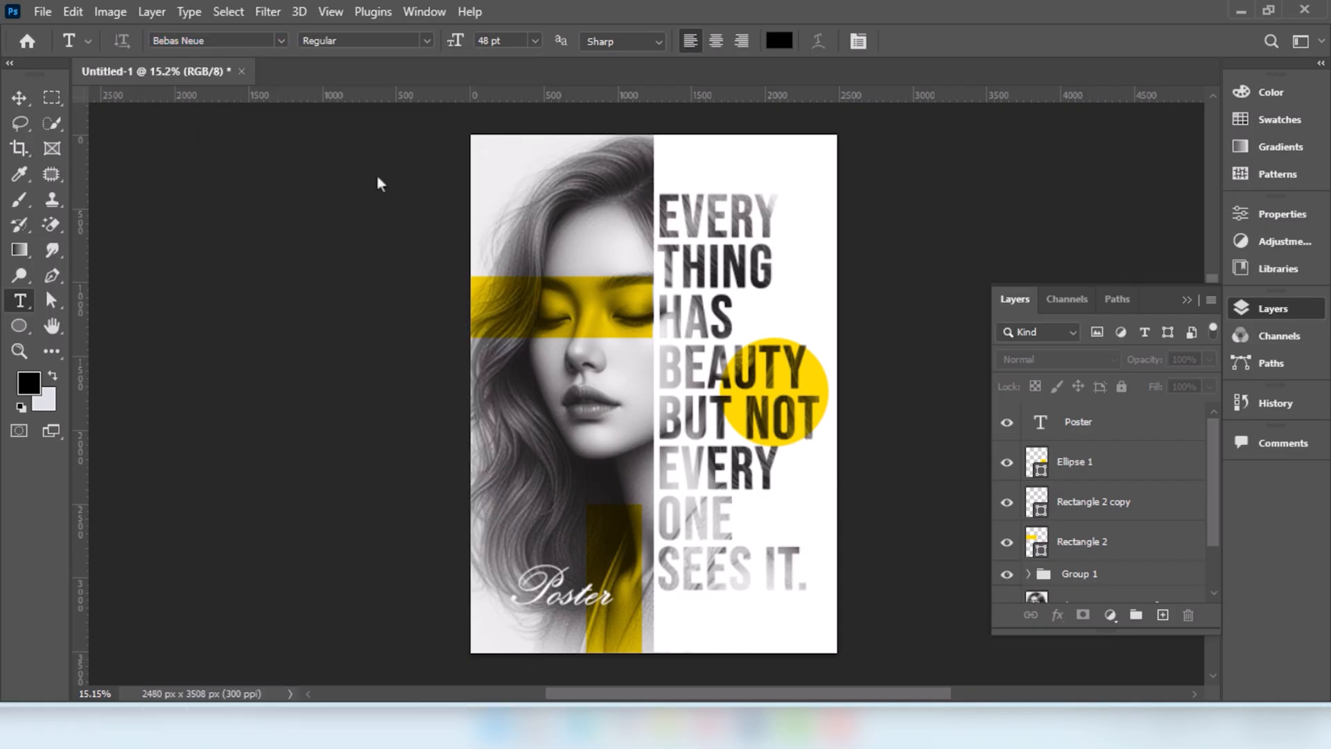
click(512, 471)
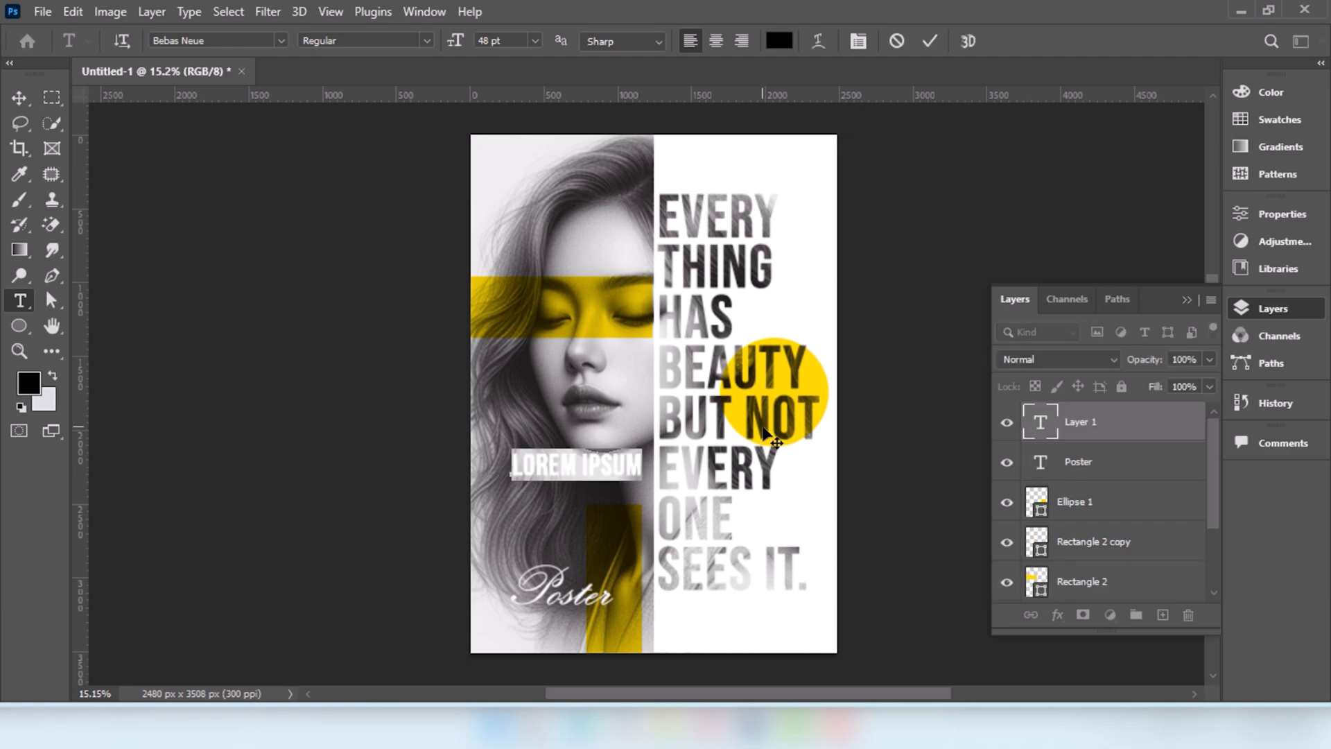
text(23 JUN)
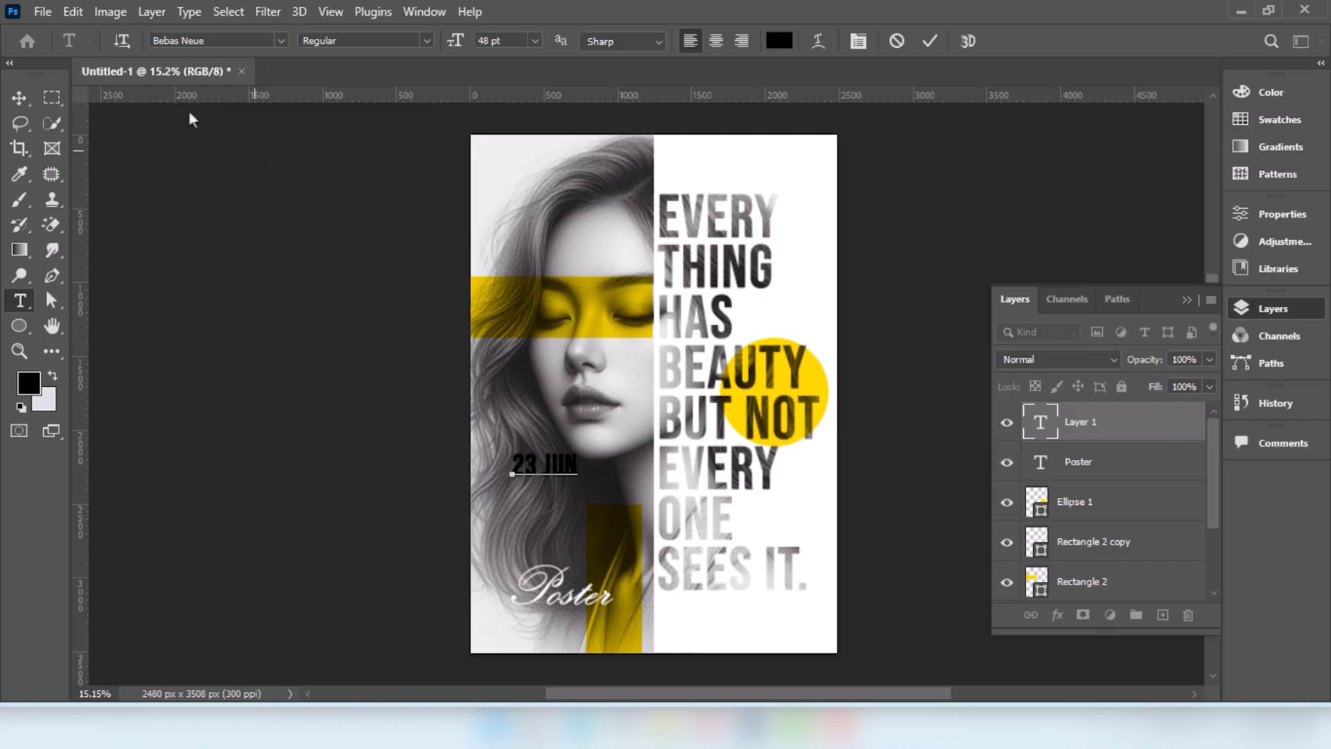
Step: Rotate the "23 JUN" text -90°, enlarge it to about 144%, and place it near the portrait's left edge just above "Poster"
click(19, 98)
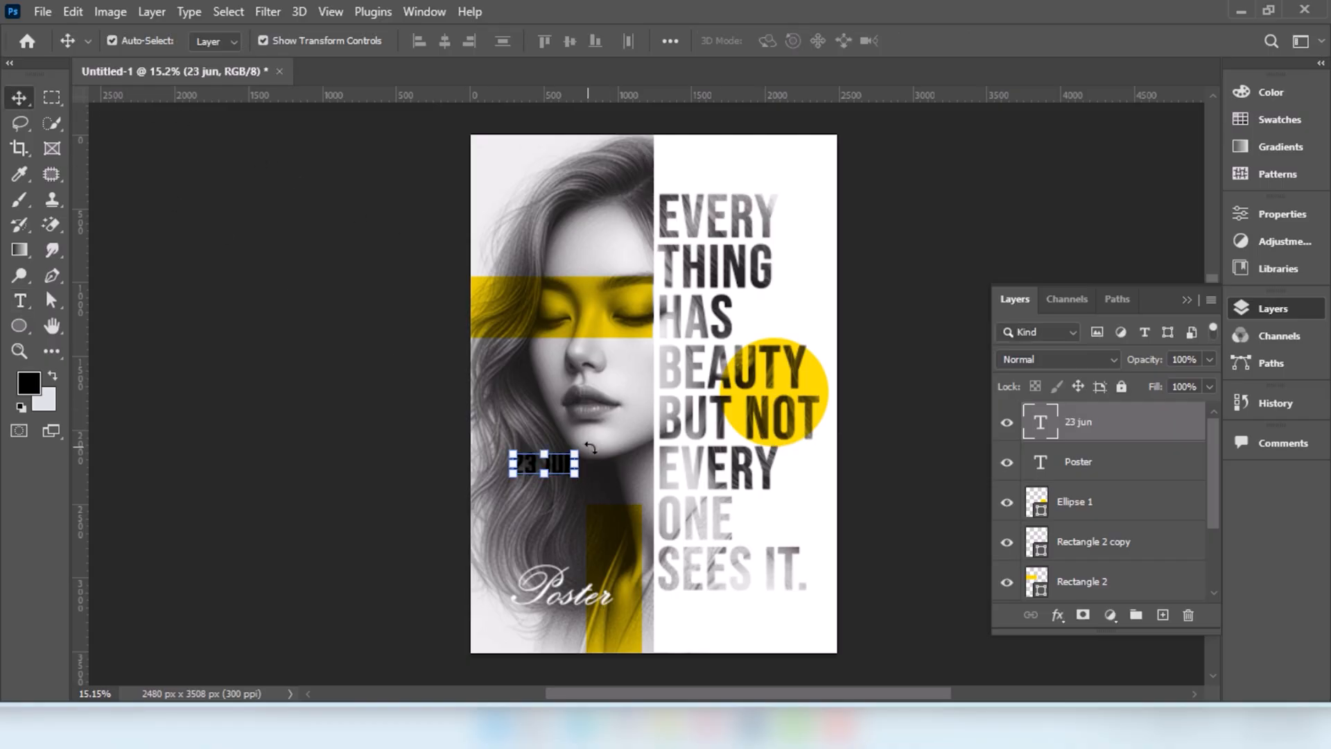
drag(590, 447, 523, 404)
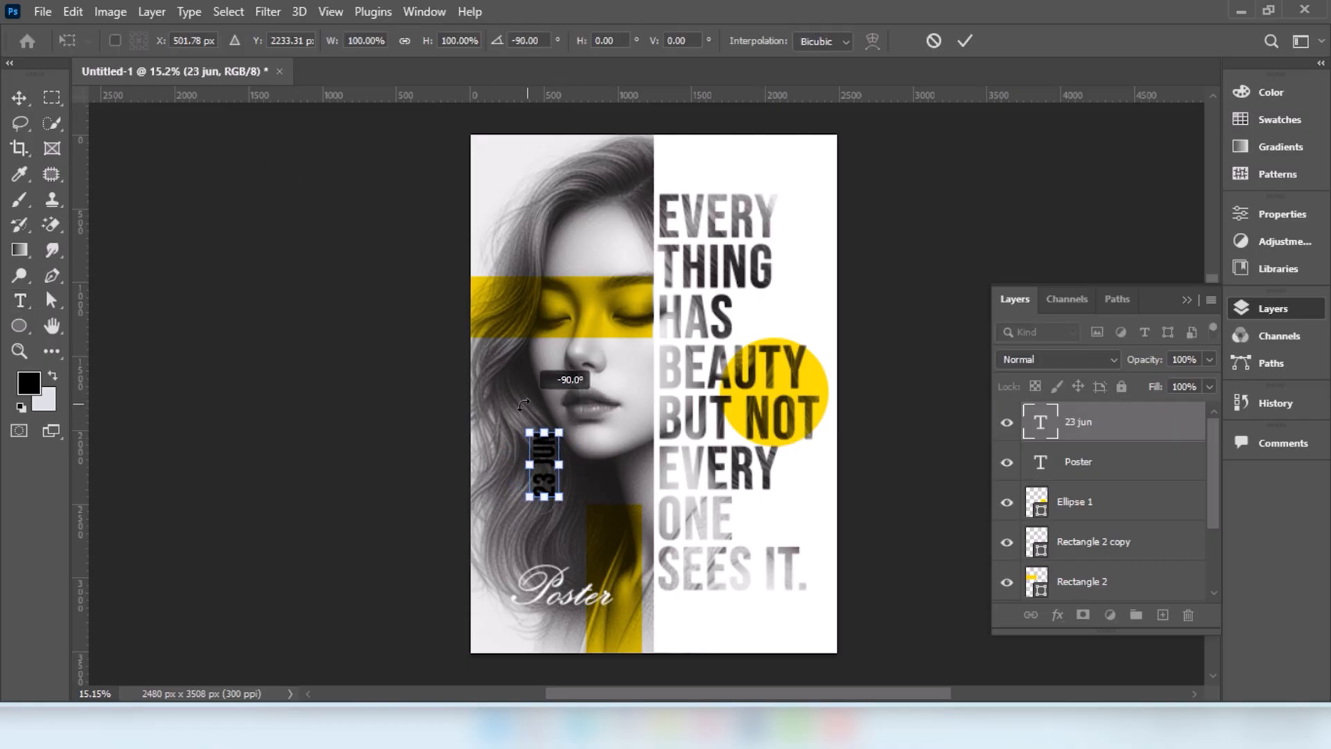
drag(565, 466, 499, 504)
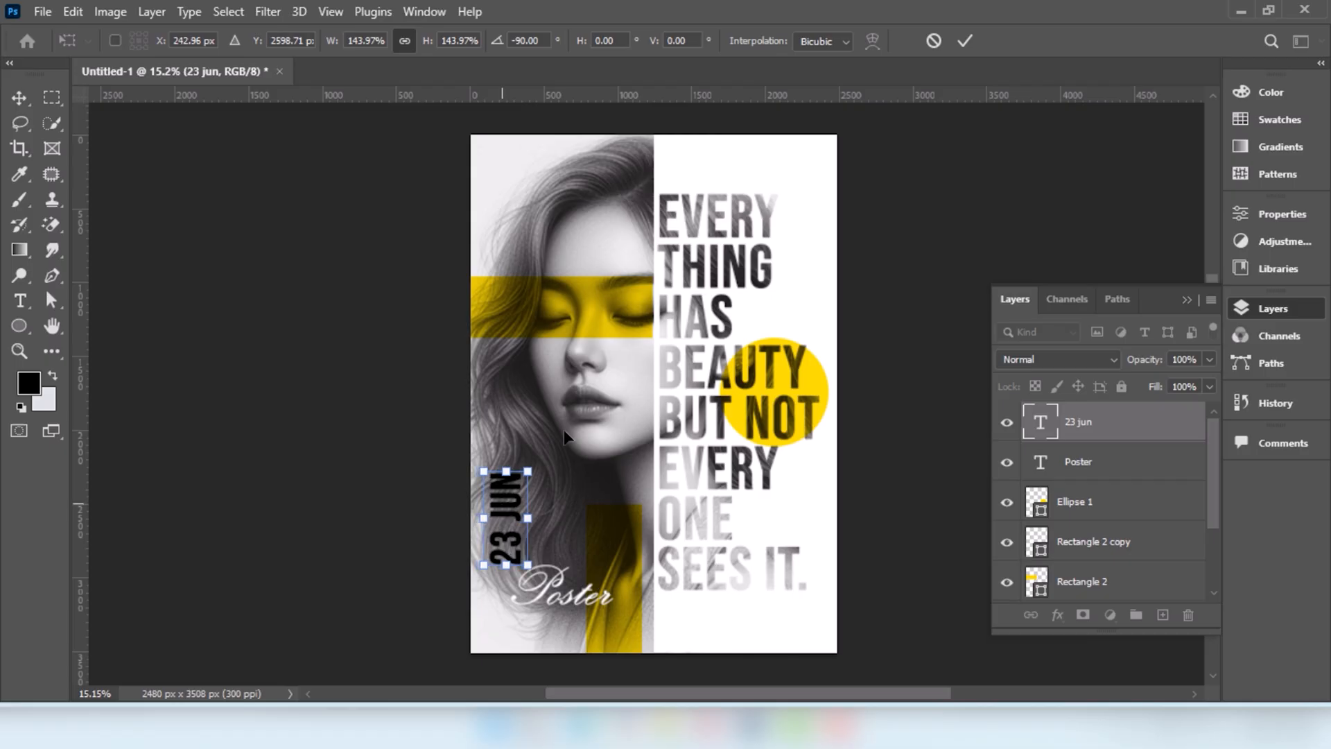
key(Return)
scroll(683, 431, down, 1)
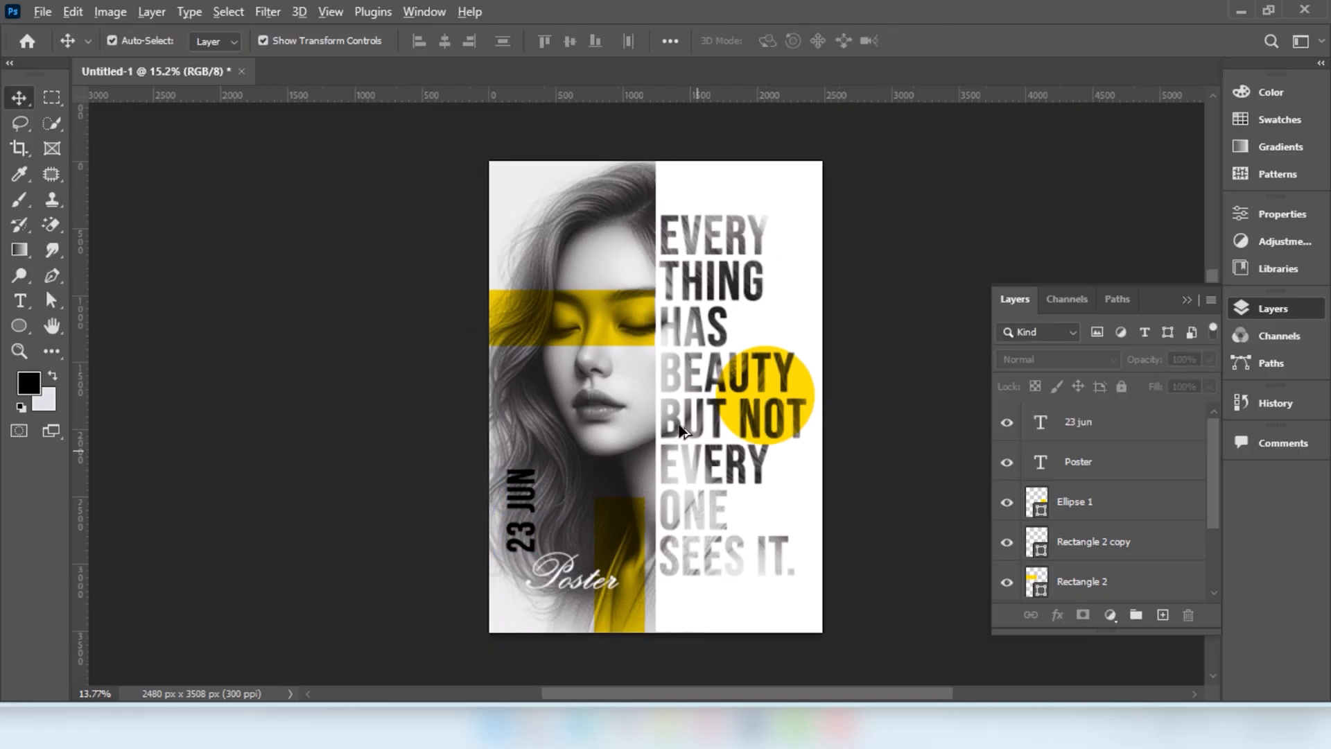